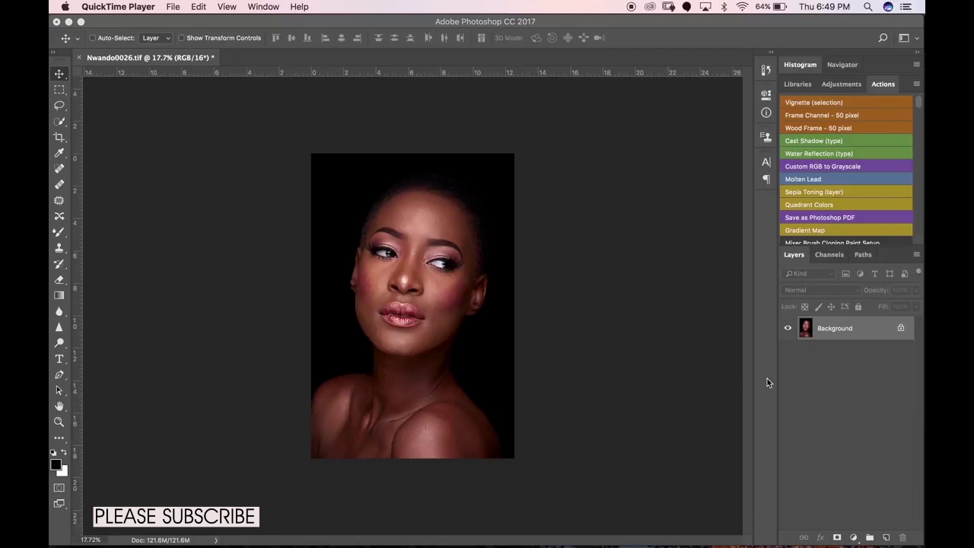
# Duplicate the Background layer twice
pyautogui.click(859, 335)
pyautogui.press('super+j')
pyautogui.press('super+j')
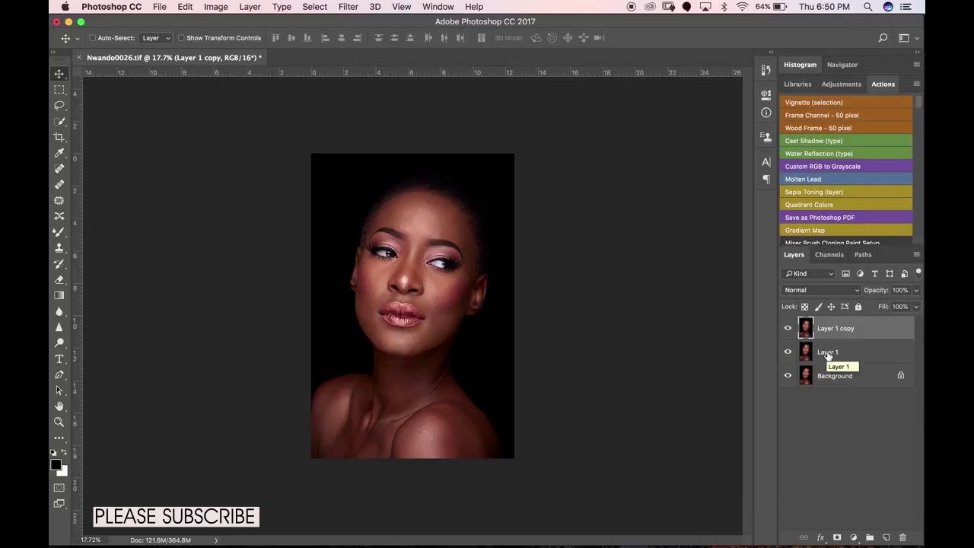
# Rename the lower duplicate layer Low and the upper duplicate layer High
pyautogui.doubleClick(828, 352)
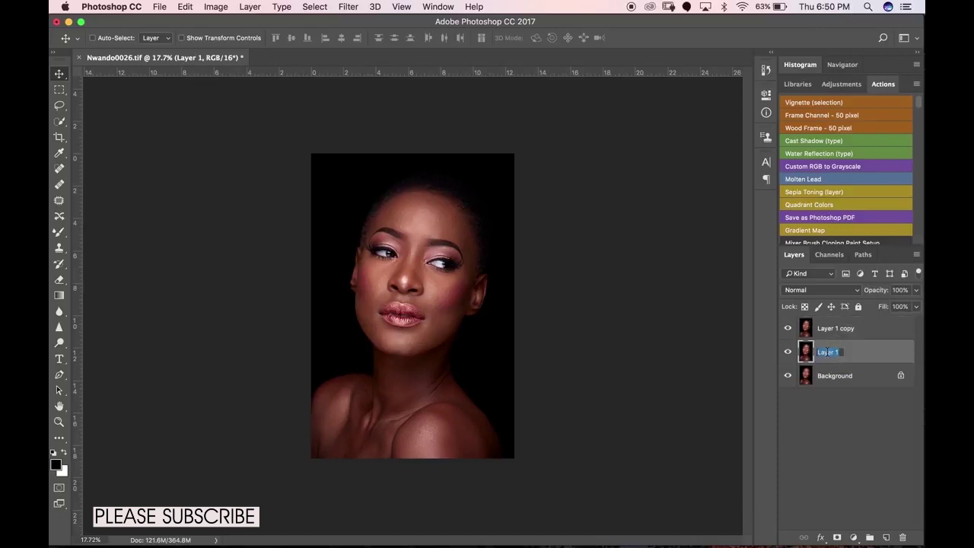
pyautogui.press('BackSpace')
pyautogui.write('Low')
pyautogui.doubleClick(833, 328)
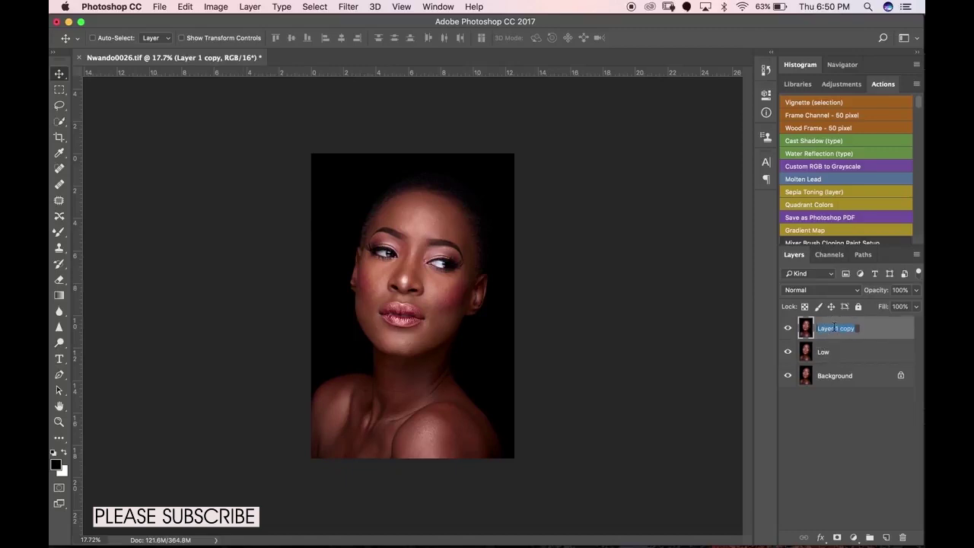
pyautogui.write('Higg')
pyautogui.write('h')
pyautogui.press('Return')
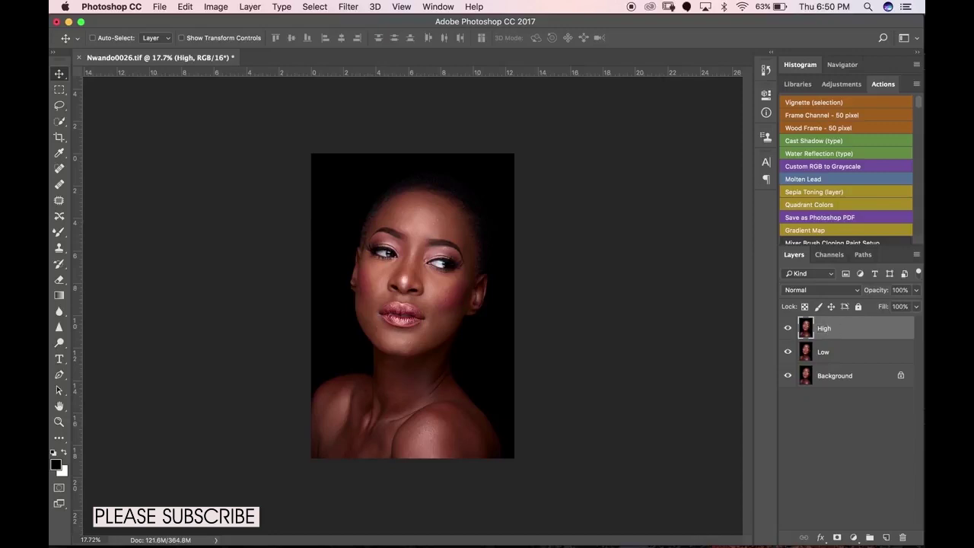
# Hide the High layer
pyautogui.click(835, 361)
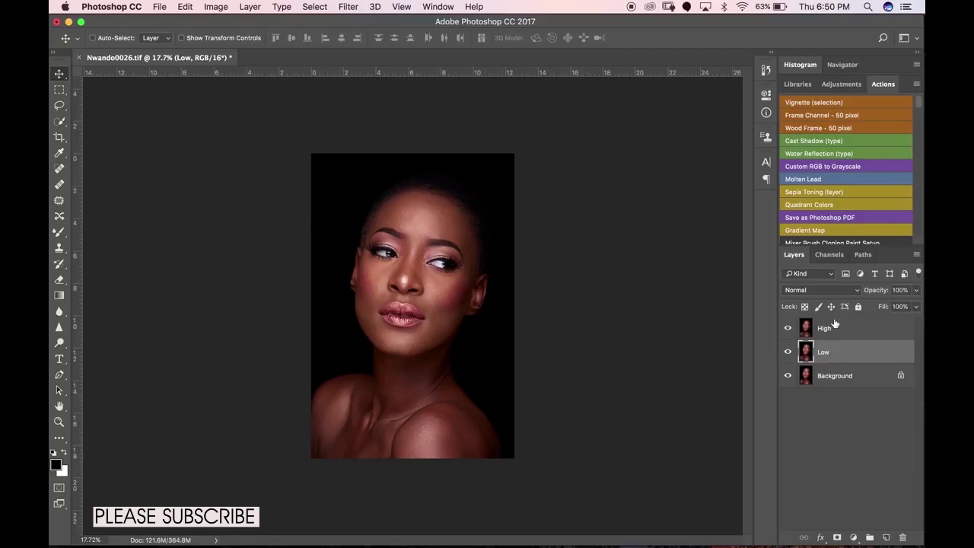
pyautogui.click(828, 328)
pyautogui.click(789, 328)
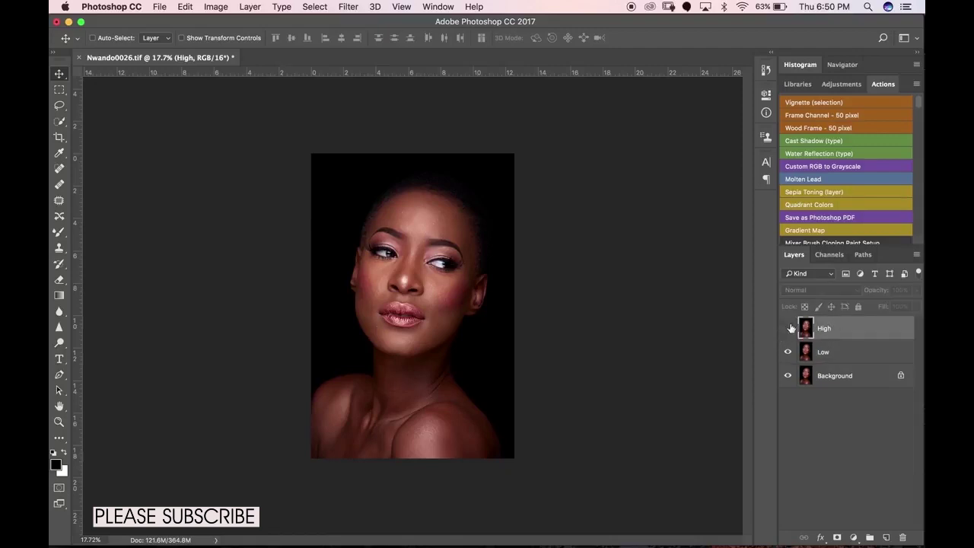
# Apply a Gaussian Blur with a radius of 9.9 pixels to the Low layer, checking the facial skin in the preview
pyautogui.click(822, 352)
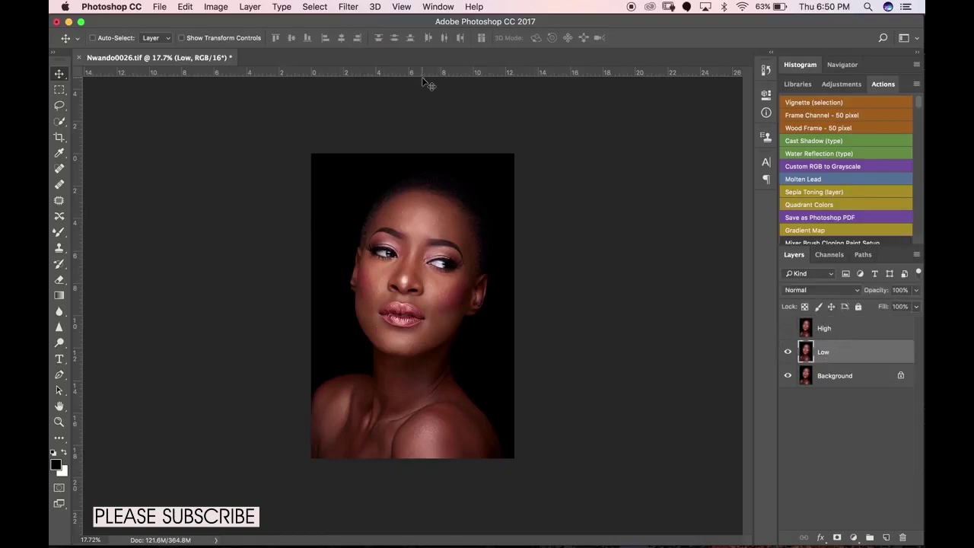
pyautogui.click(350, 7)
pyautogui.moveTo(409, 154)
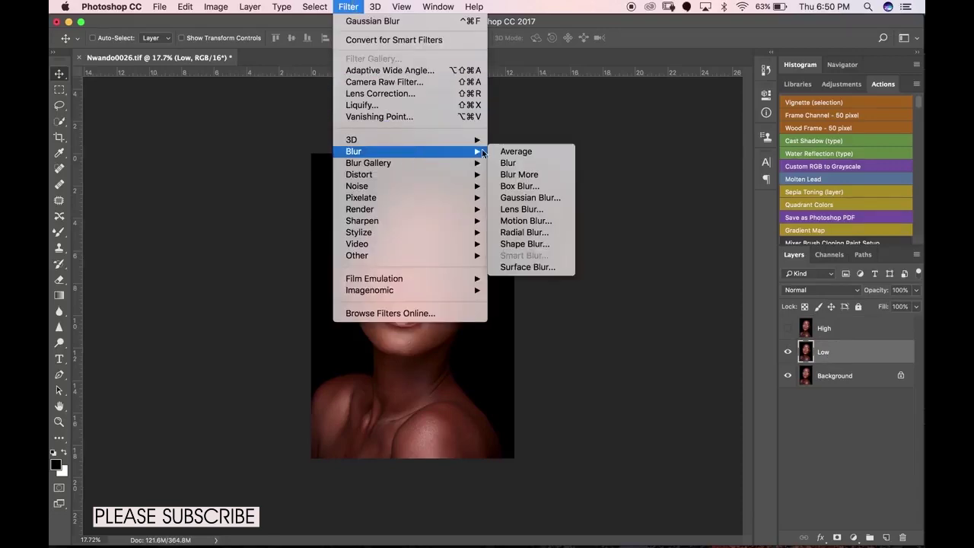
pyautogui.click(527, 197)
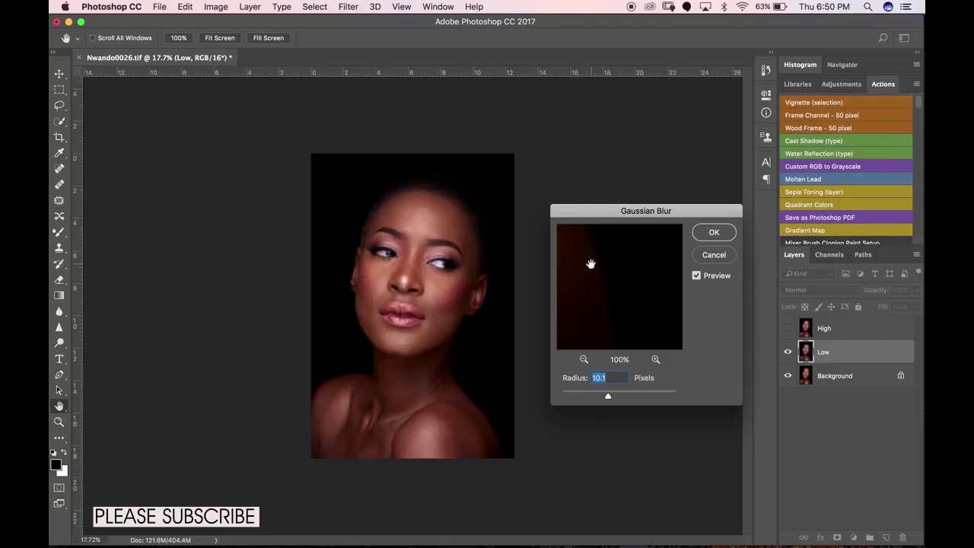
pyautogui.moveTo(591, 264); pyautogui.dragTo(709, 352)
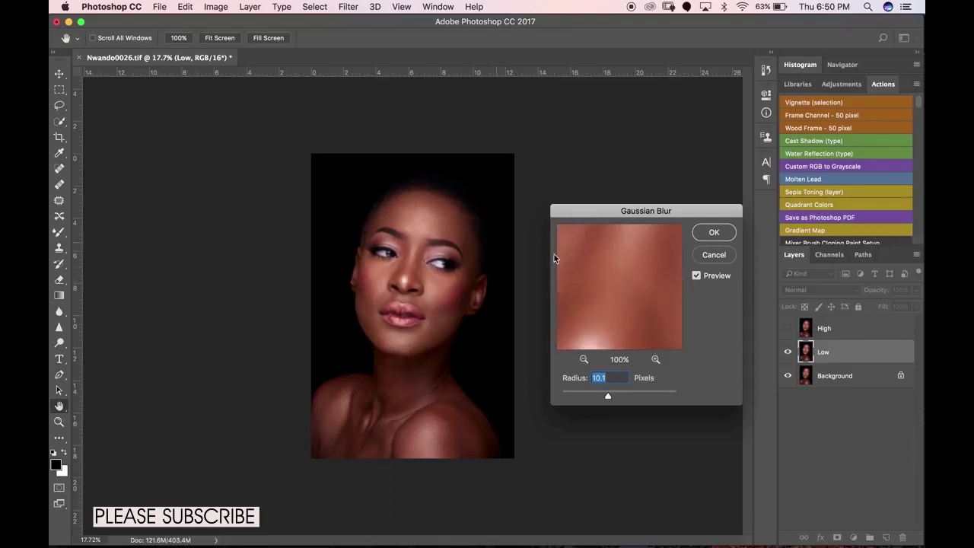
pyautogui.click(584, 360)
pyautogui.click(584, 360)
pyautogui.click(584, 360)
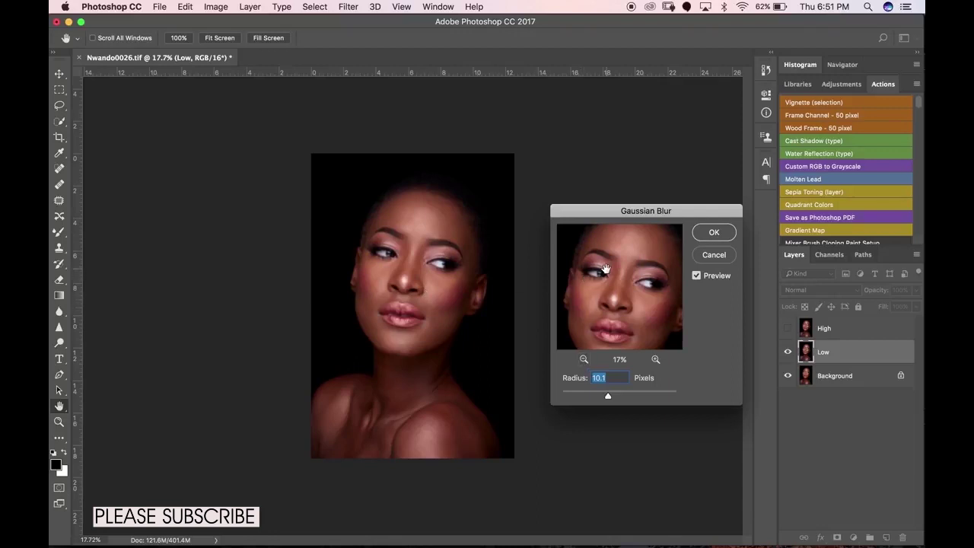
pyautogui.click(584, 360)
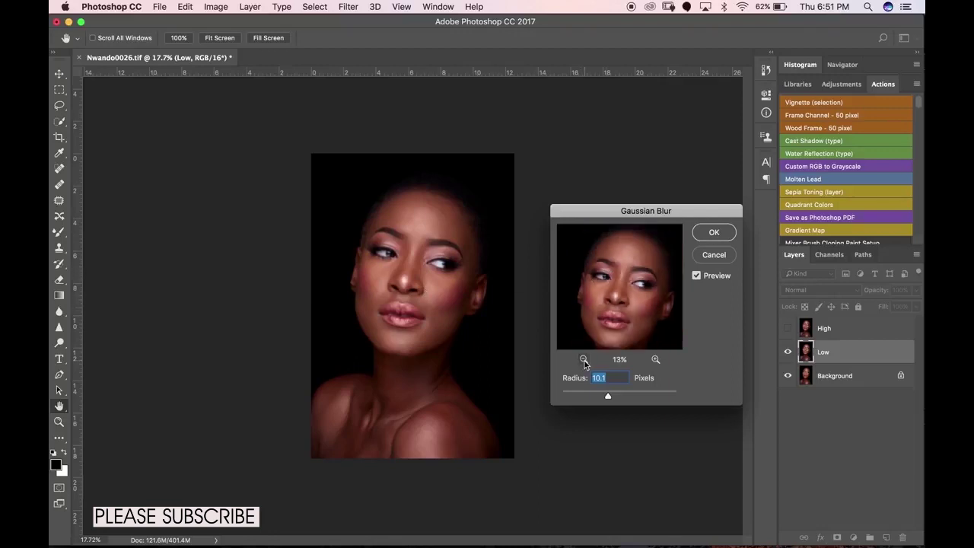
pyautogui.click(657, 359)
pyautogui.click(656, 359)
pyautogui.click(622, 310)
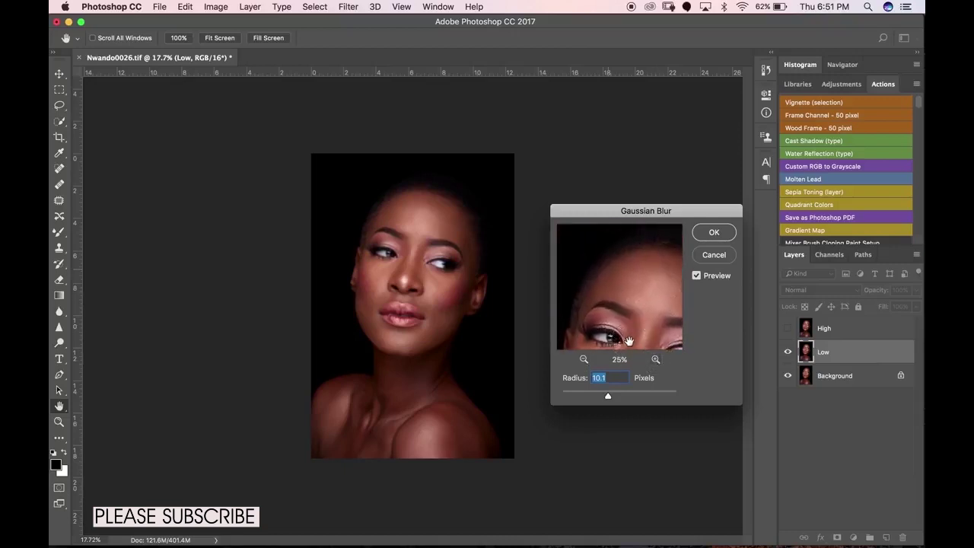
pyautogui.moveTo(652, 322); pyautogui.dragTo(609, 287)
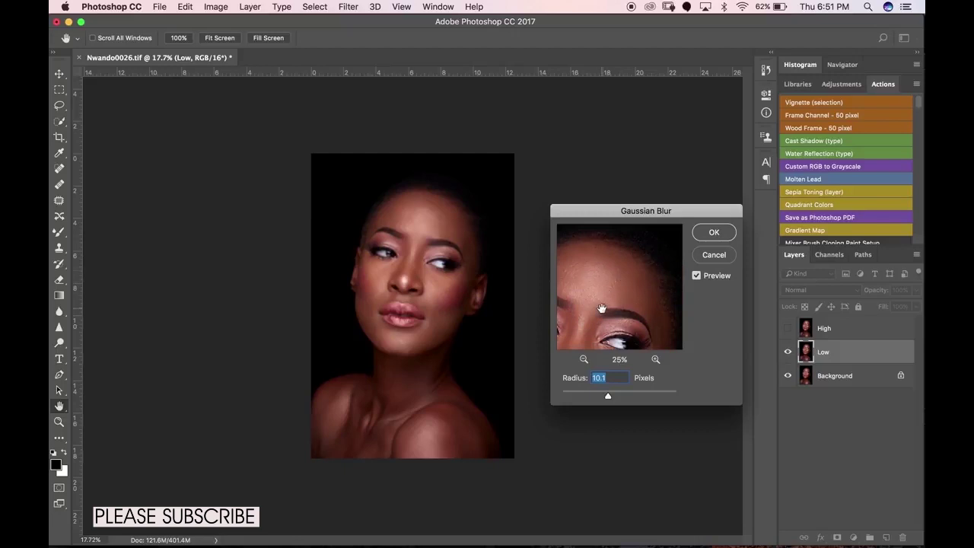
pyautogui.moveTo(602, 309); pyautogui.dragTo(628, 289)
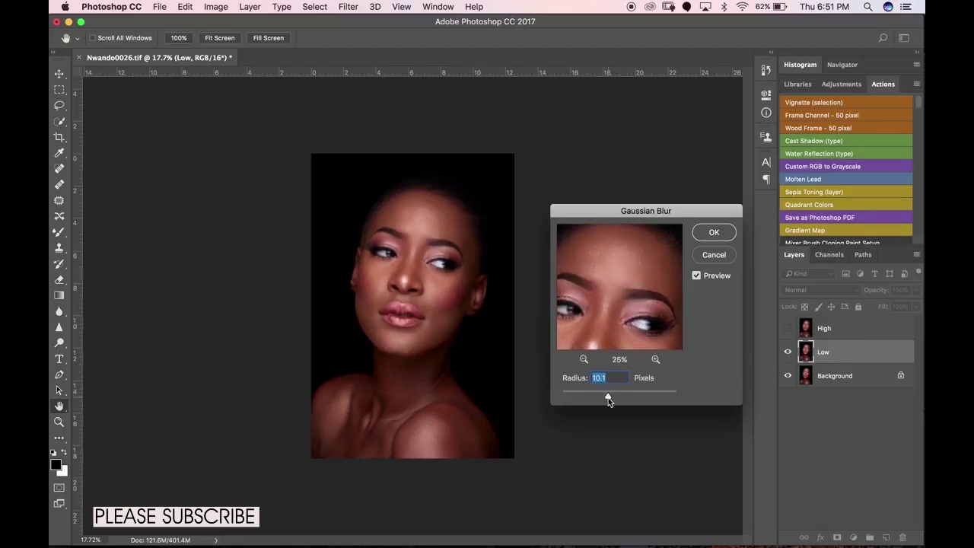
pyautogui.moveTo(608, 398); pyautogui.dragTo(608, 398)
pyautogui.moveTo(631, 318); pyautogui.dragTo(627, 261)
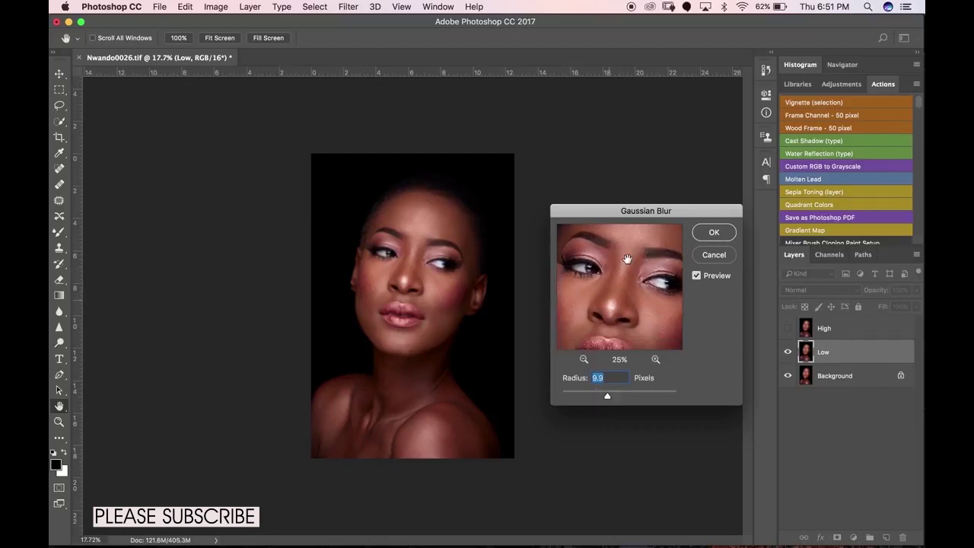
pyautogui.click(715, 235)
pyautogui.press('v')
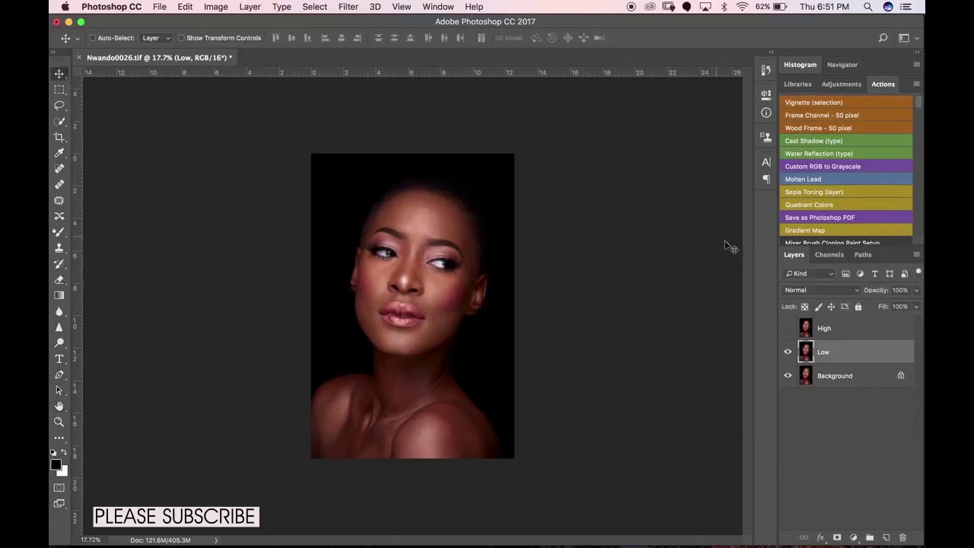
# Show the High layer and run Apply Image on it with Low as source layer, Subtract blending, scale 2 and offset 128
pyautogui.click(825, 328)
pyautogui.click(789, 329)
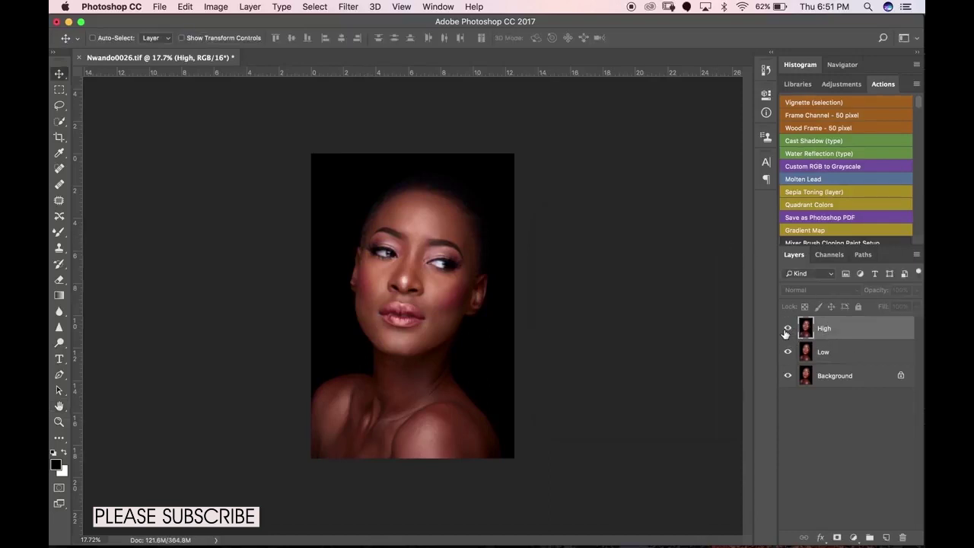
pyautogui.click(249, 6)
pyautogui.moveTo(219, 6)
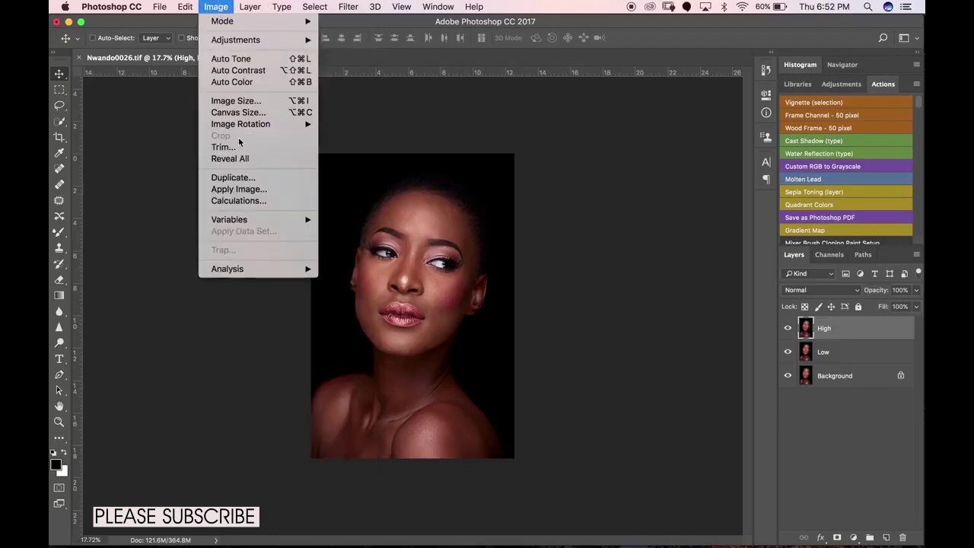
pyautogui.click(239, 189)
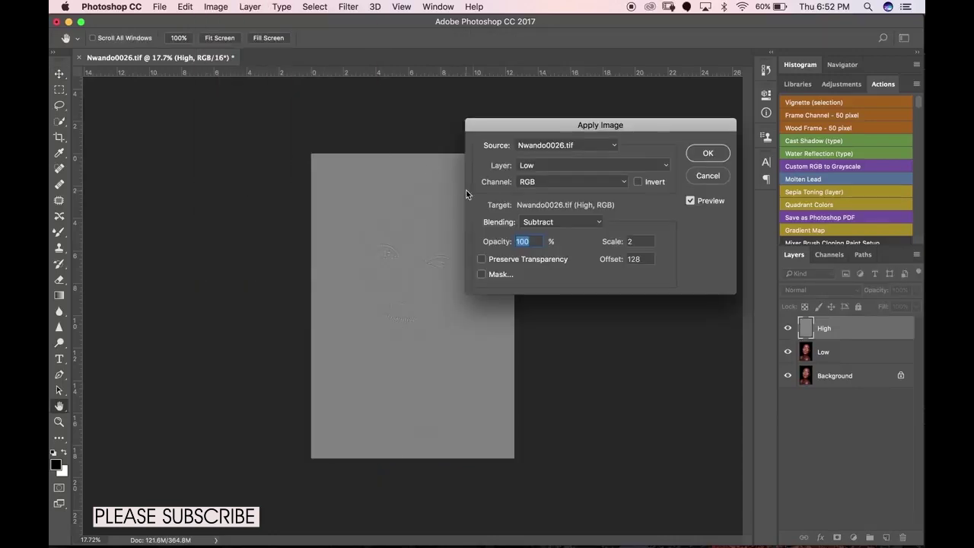
pyautogui.click(552, 165)
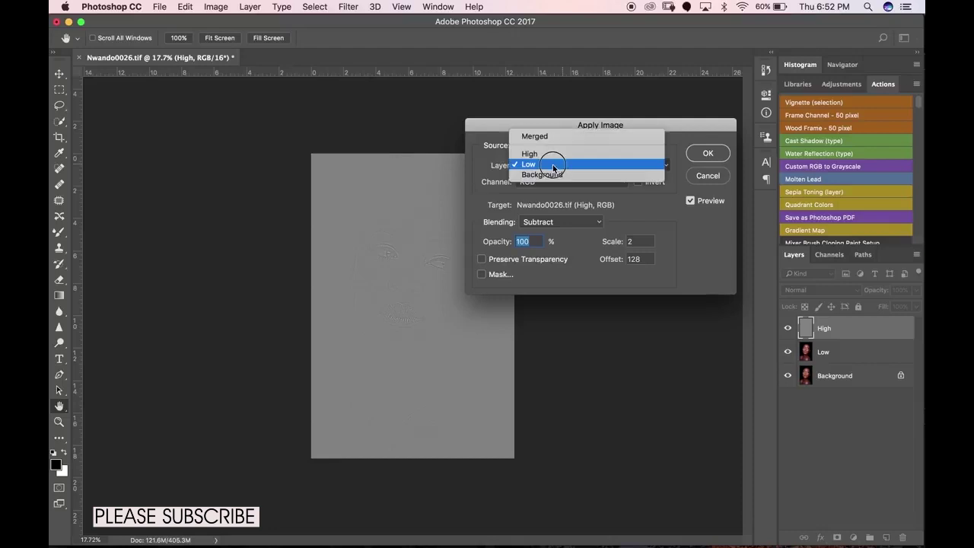
pyautogui.click(554, 165)
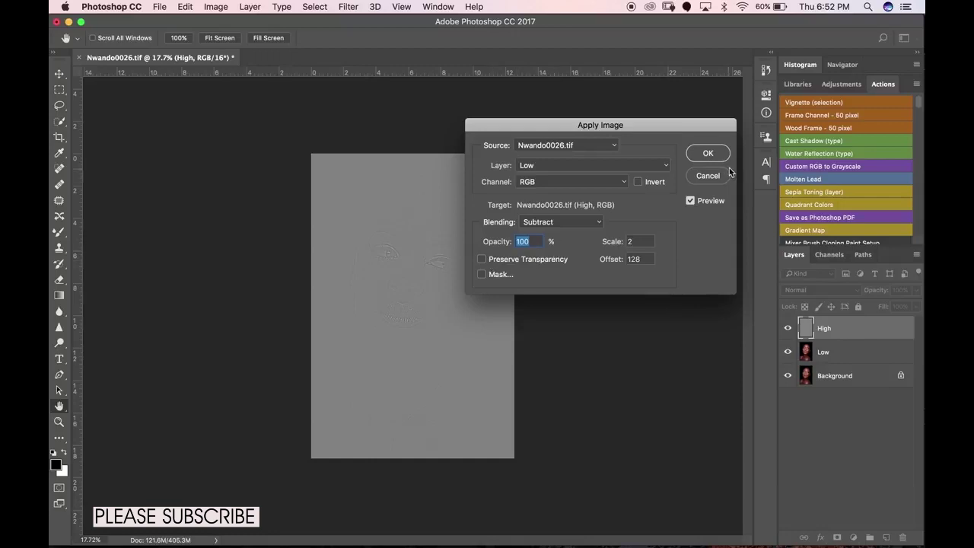
pyautogui.click(708, 155)
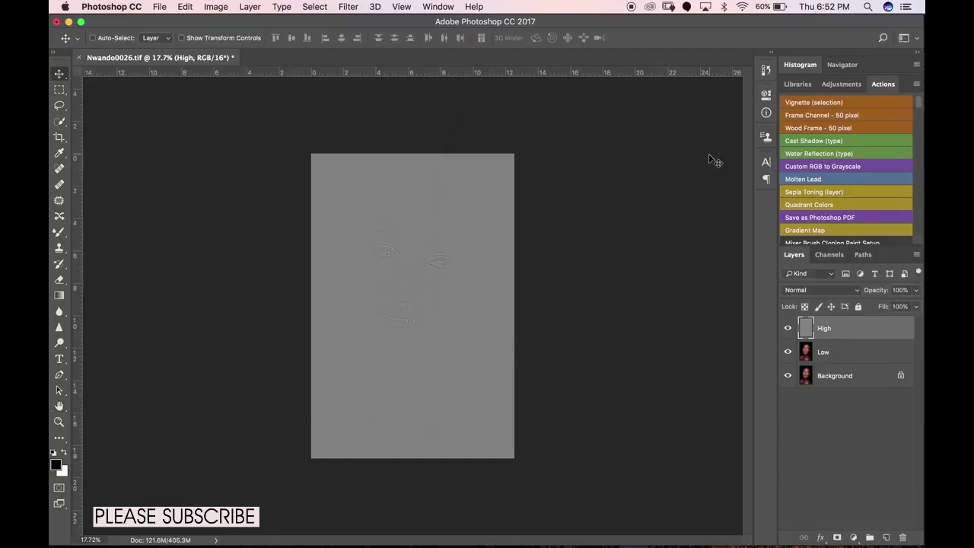
# Set the High layer's blend mode to Linear Light
pyautogui.click(799, 291)
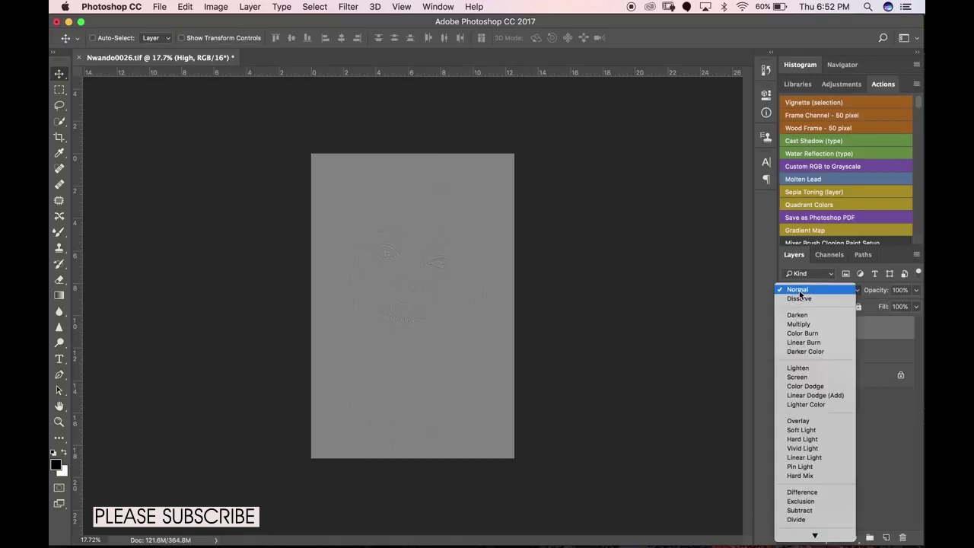
pyautogui.click(747, 305)
pyautogui.click(800, 293)
pyautogui.click(805, 458)
# Group the High and Low layers and name the group FS
pyautogui.keyDown('shift'); pyautogui.click(846, 361); pyautogui.keyUp('shift')
pyautogui.press('super')
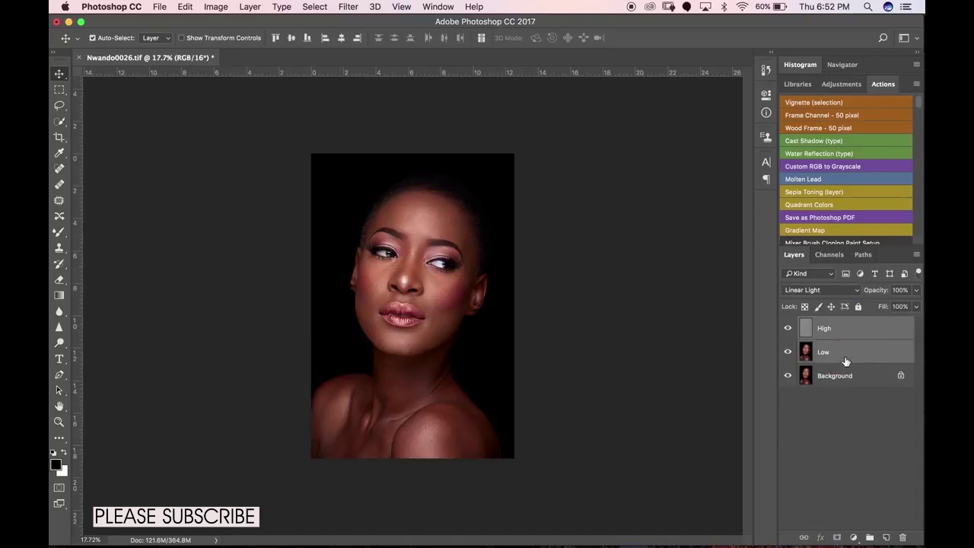
pyautogui.press('super+g')
pyautogui.doubleClick(831, 324)
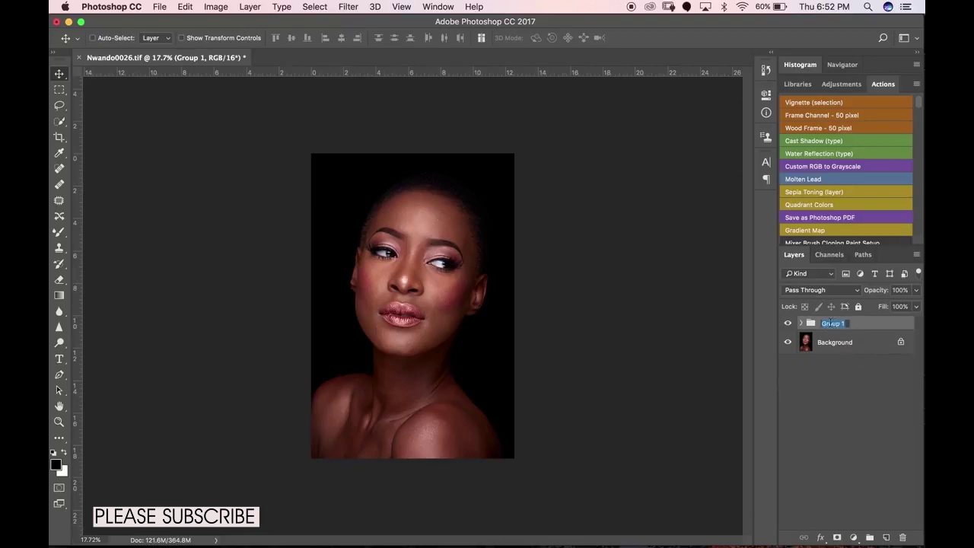
pyautogui.write('FS')
pyautogui.press('Return')
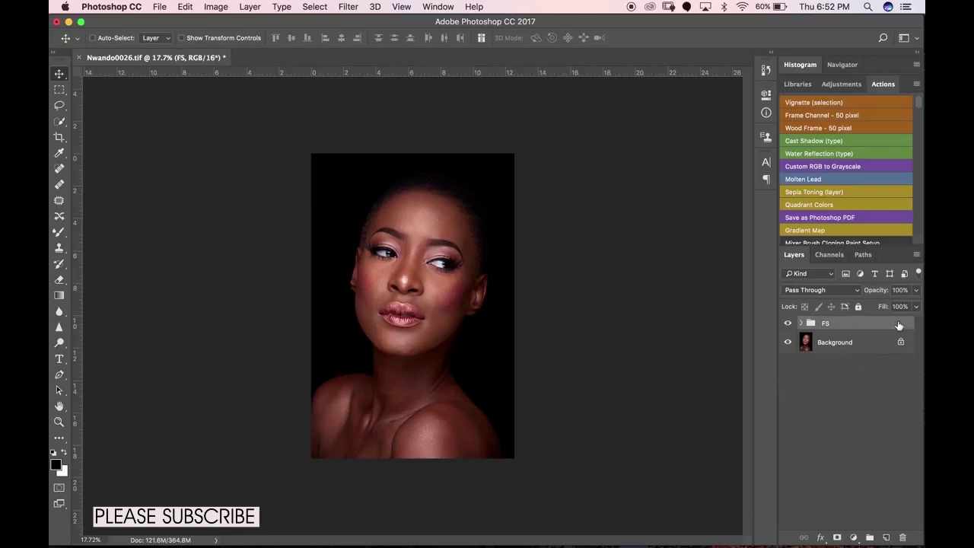
# Duplicate the Low layer inside the FS group and clip the copy to the original Low layer
pyautogui.click(801, 324)
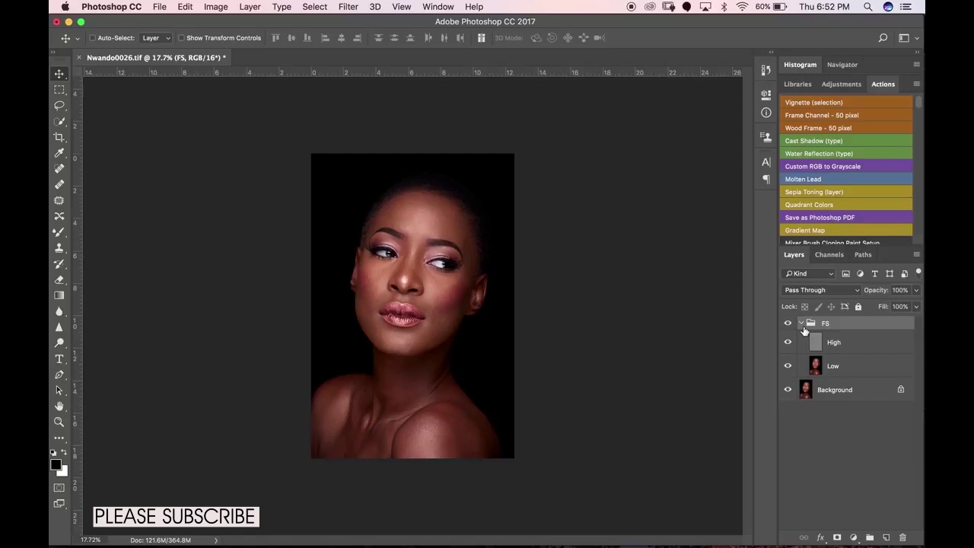
pyautogui.click(842, 369)
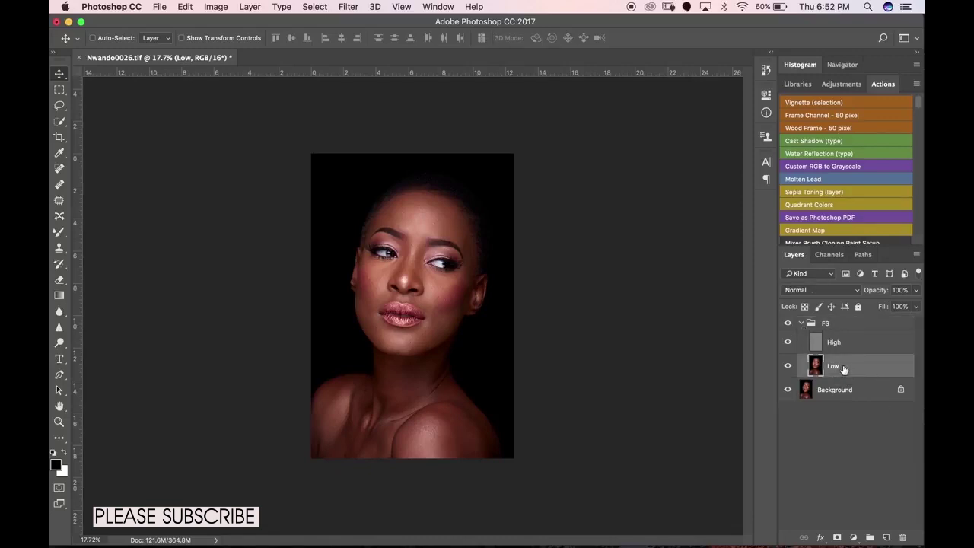
pyautogui.click(851, 350)
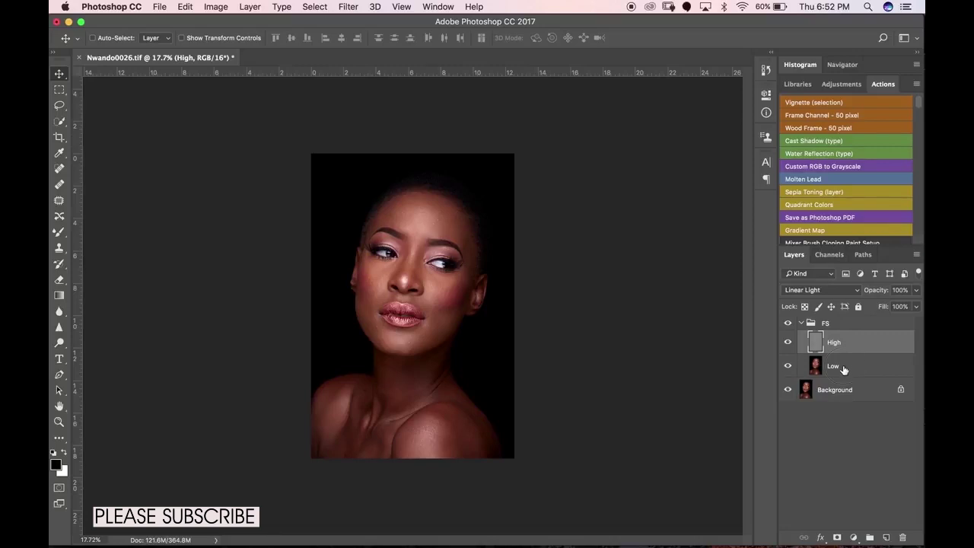
pyautogui.click(843, 369)
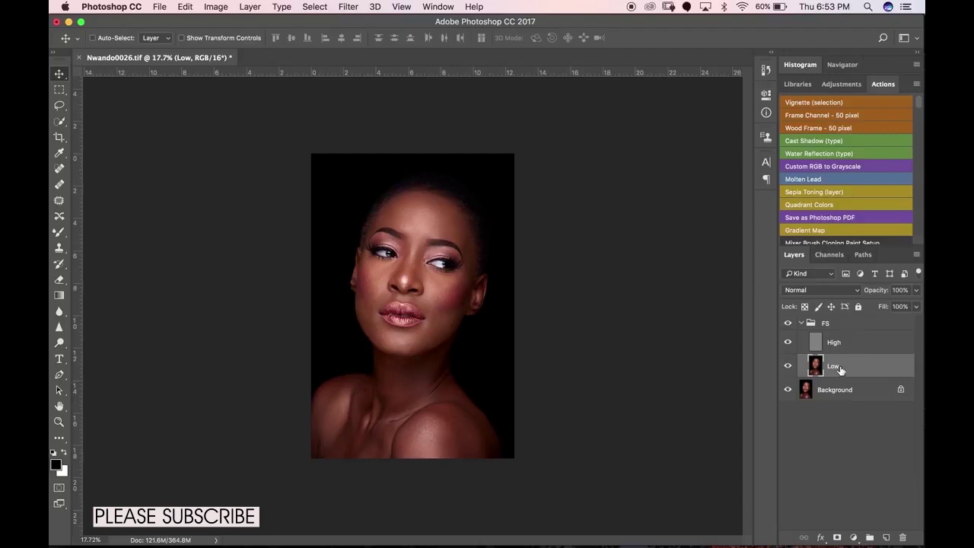
pyautogui.press('super+j')
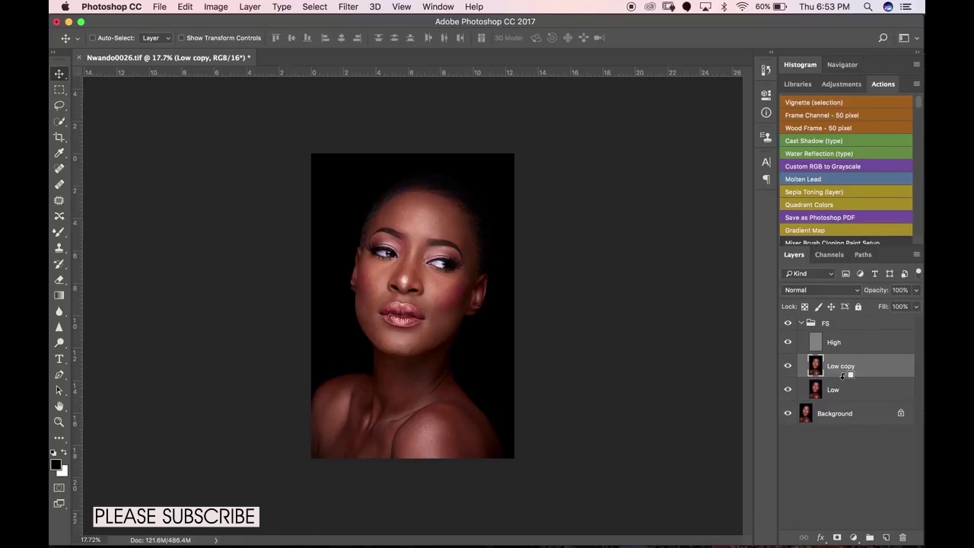
pyautogui.keyDown('alt'); pyautogui.click(843, 375); pyautogui.keyUp('alt')
# Duplicate the High layer and clip the copy to the original High layer
pyautogui.click(843, 343)
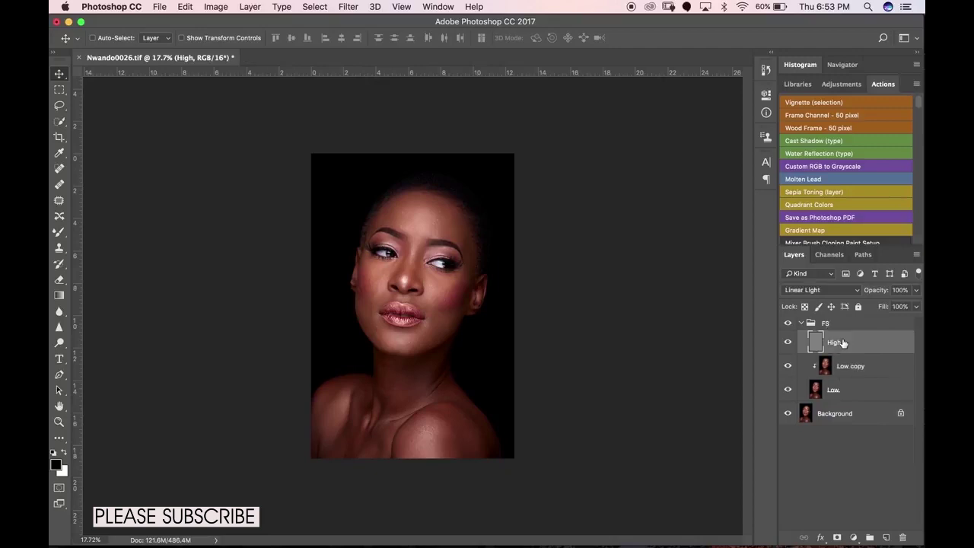
pyautogui.press('z')
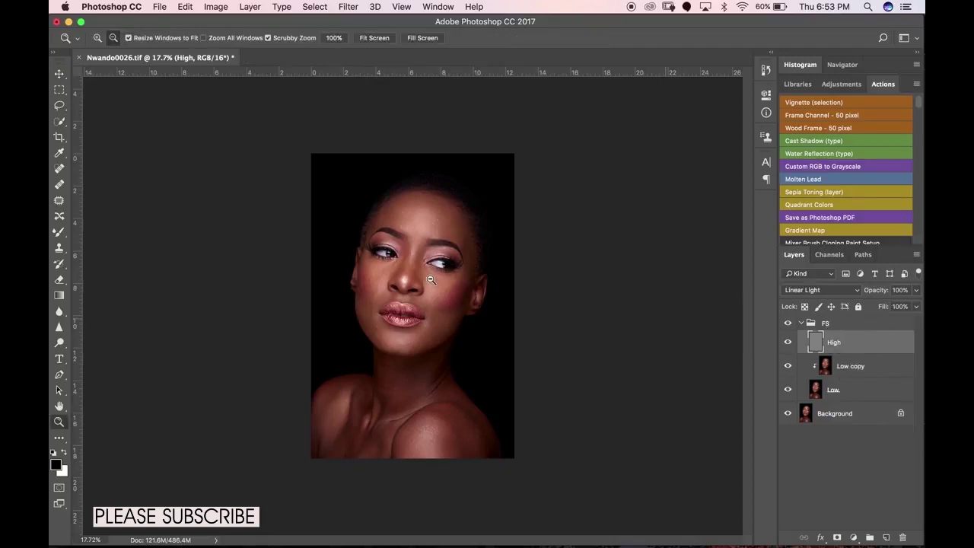
pyautogui.click(431, 279)
pyautogui.click(431, 279)
pyautogui.press('v')
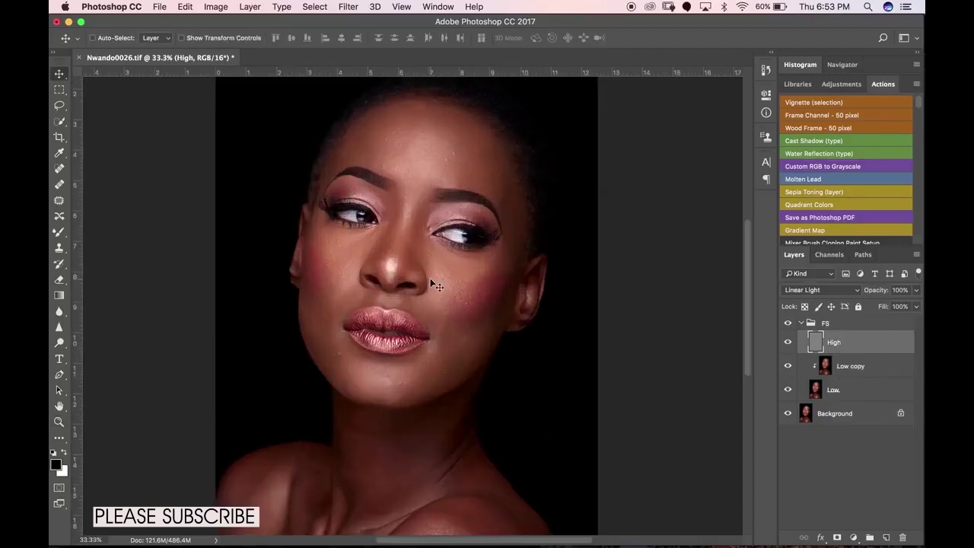
pyautogui.press('super+j')
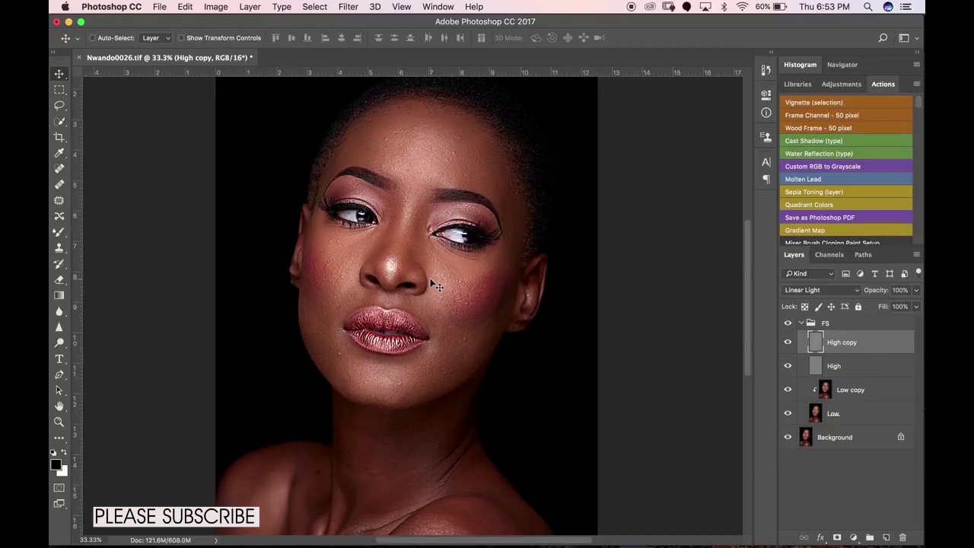
pyautogui.moveTo(840, 355); pyautogui.dragTo(837, 353)
pyautogui.keyDown('alt'); pyautogui.click(837, 352); pyautogui.keyUp('alt')
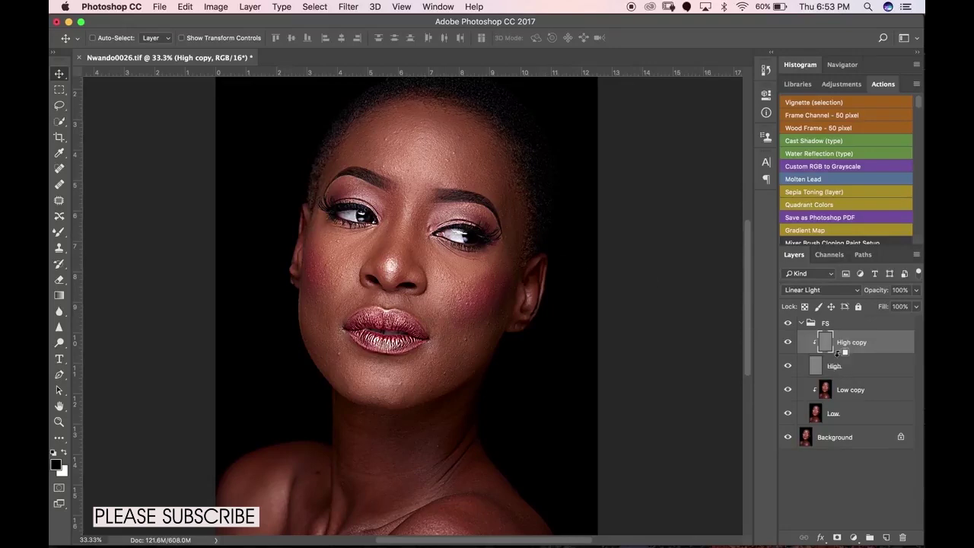
# Try Normal blending on the High copy layer, and undo both the blend change and the clipping
pyautogui.click(816, 292)
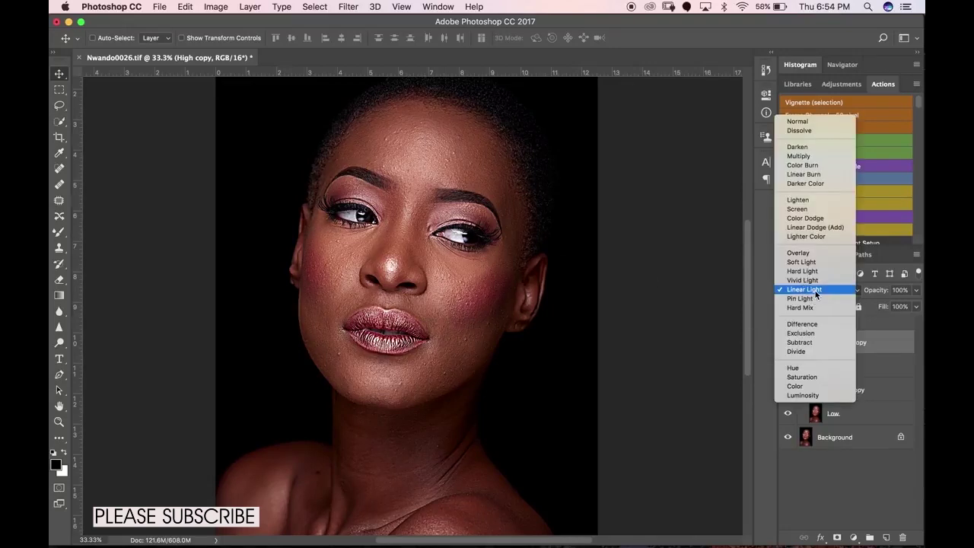
pyautogui.click(805, 121)
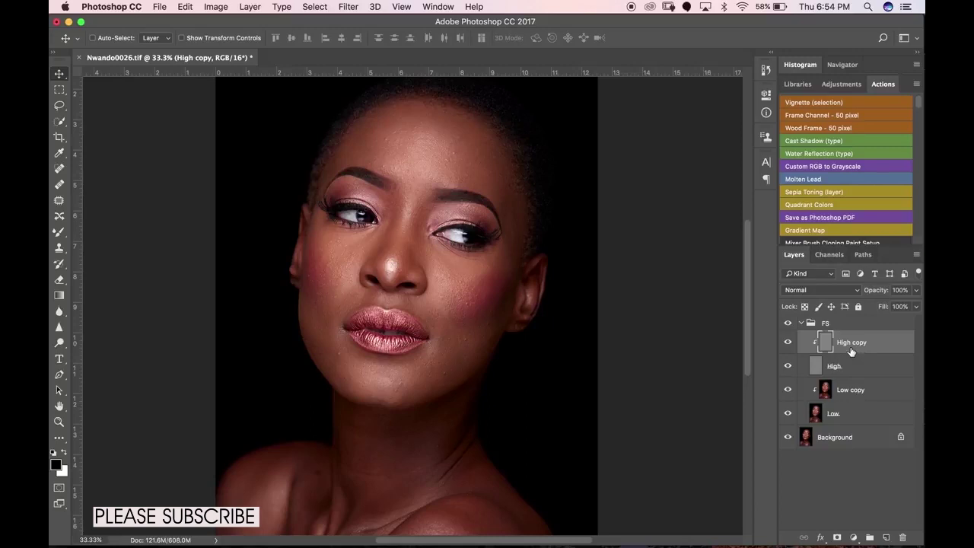
pyautogui.press('super+alt+z')
pyautogui.press('super+alt+z')
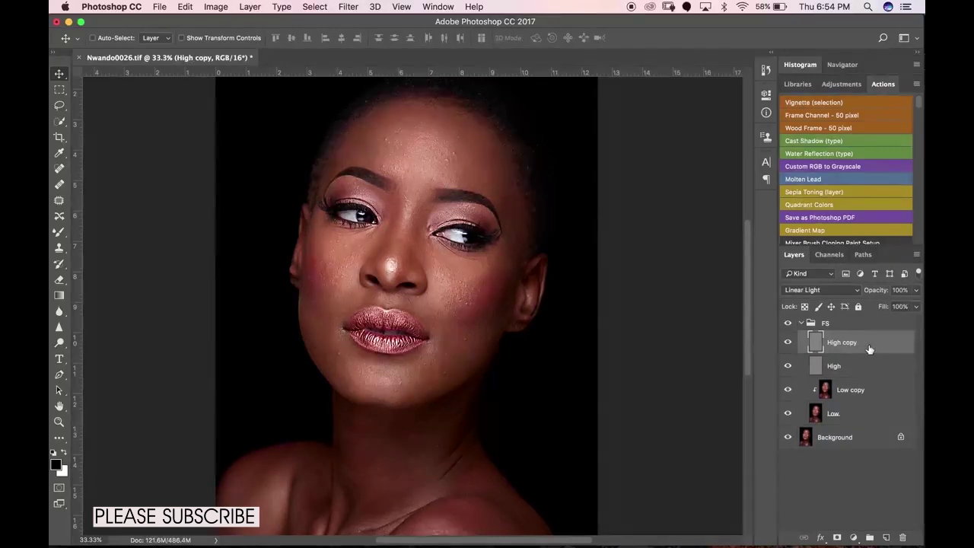
# Clip the High copy layer to High again and set its blend mode to Normal
pyautogui.keyDown('alt'); pyautogui.click(829, 353); pyautogui.keyUp('alt')
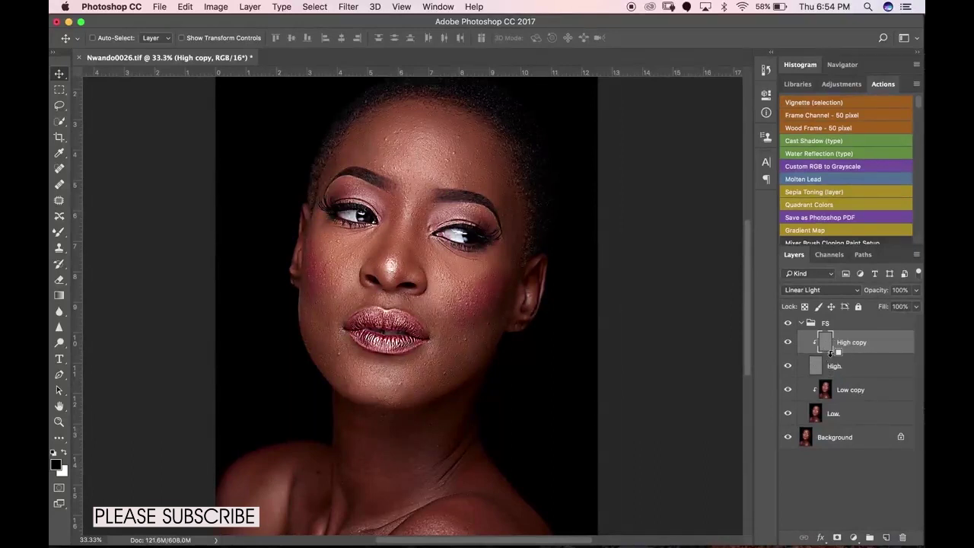
pyautogui.click(806, 290)
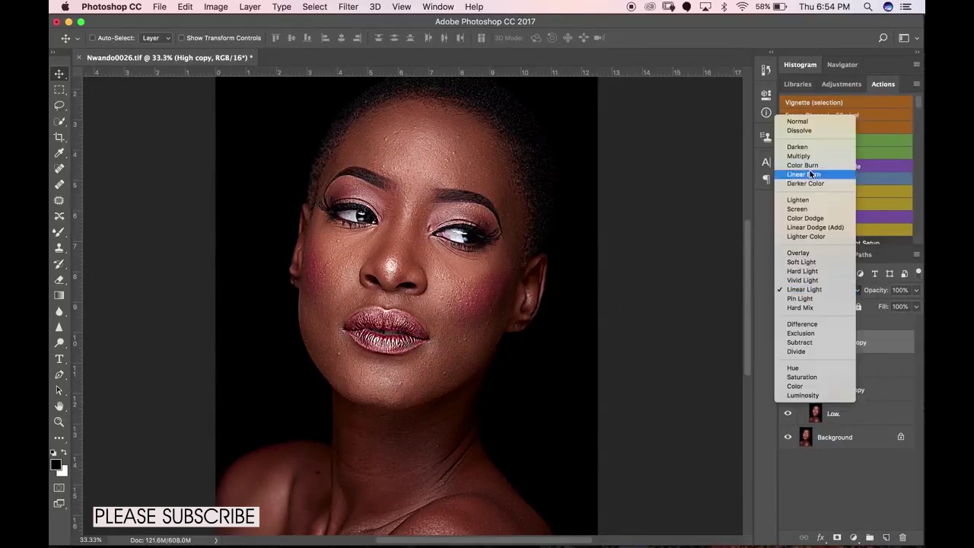
pyautogui.click(815, 125)
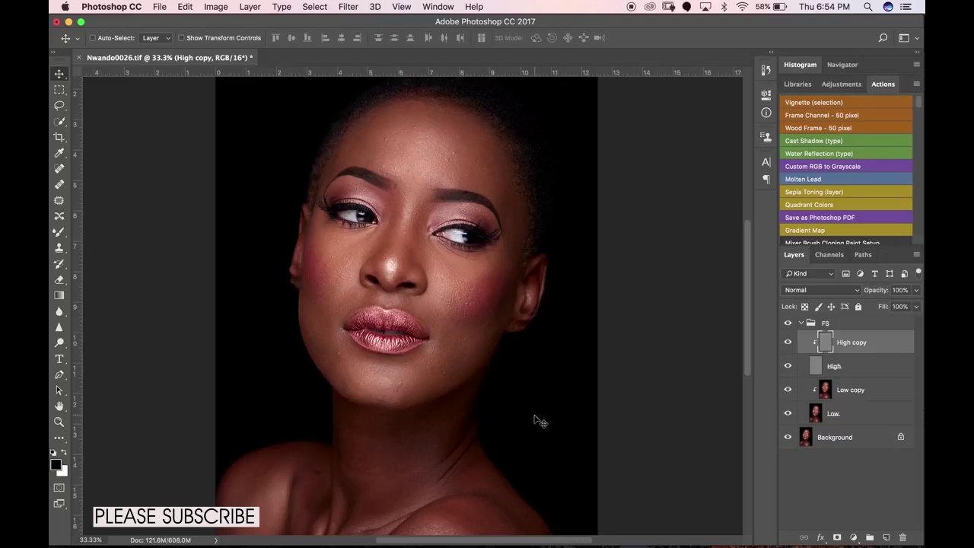
# Select the Low copy layer and activate the Mixer Brush with Wet set to 30%
pyautogui.click(835, 394)
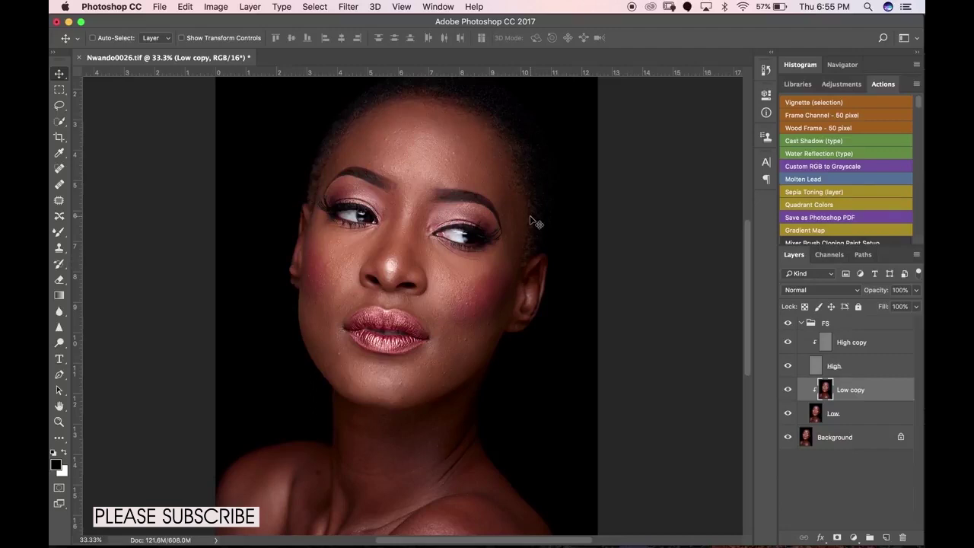
pyautogui.click(59, 232)
pyautogui.click(64, 236)
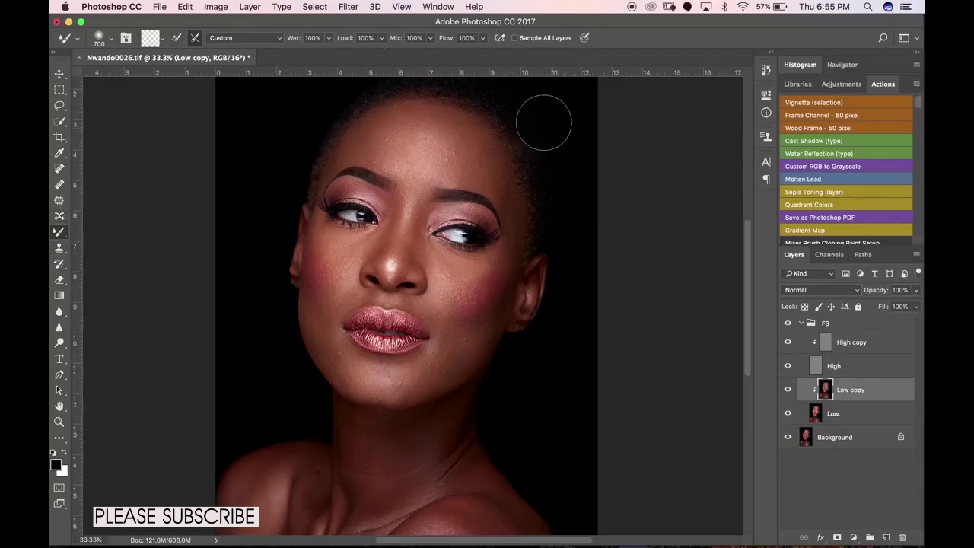
pyautogui.click(313, 38)
pyautogui.write('30')
pyautogui.press('Tab')
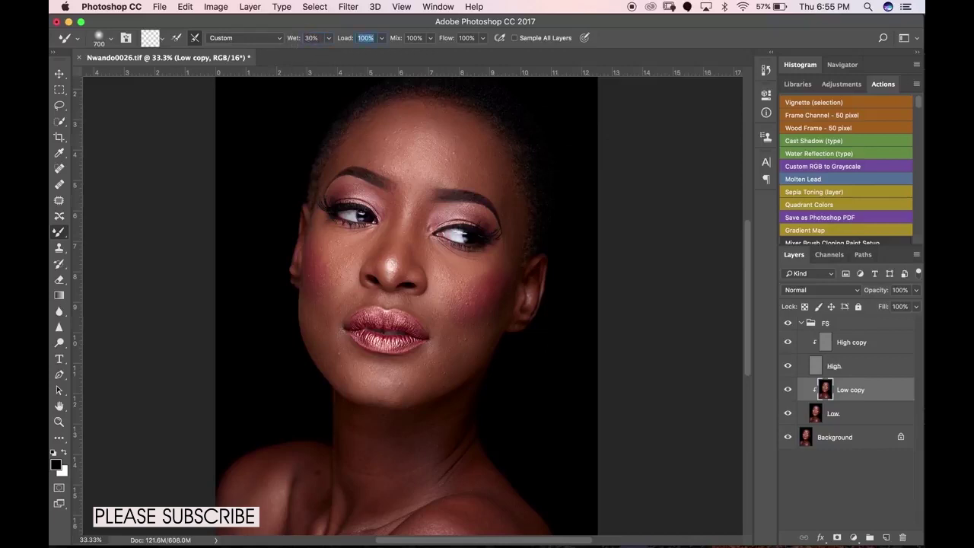
# Set the Mixer Brush's Load, Mix and Flow to 30% each
pyautogui.write('30')
pyautogui.click(381, 37)
pyautogui.press('Return')
pyautogui.click(466, 38)
pyautogui.write('30')
pyautogui.click(422, 37)
pyautogui.write('30')
pyautogui.press('Return')
pyautogui.click(176, 42)
pyautogui.click(177, 40)
pyautogui.click(194, 39)
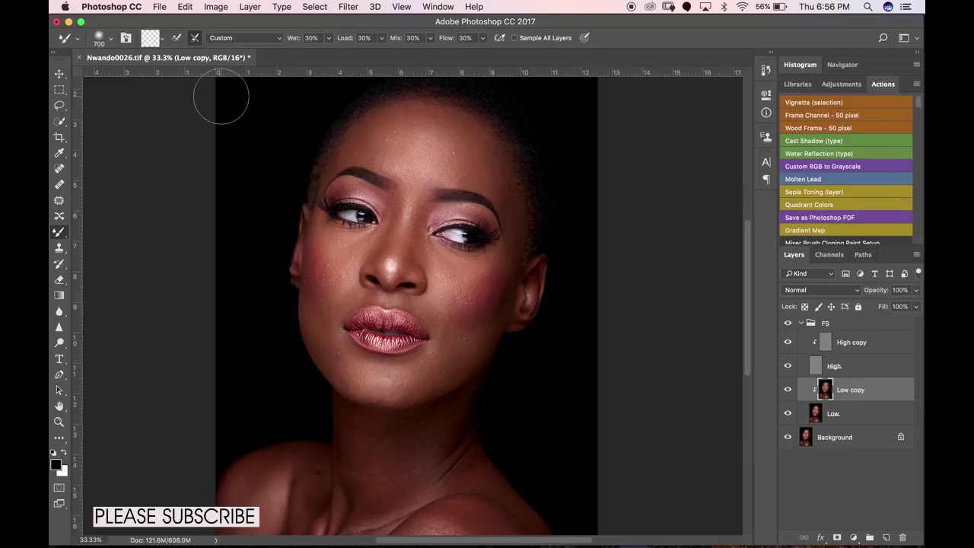
pyautogui.click(258, 38)
pyautogui.click(259, 42)
# Blend the forehead tones on the Low copy layer with the Mixer Brush at sizes between about 200 and 500
pyautogui.press('[')
pyautogui.press('[')
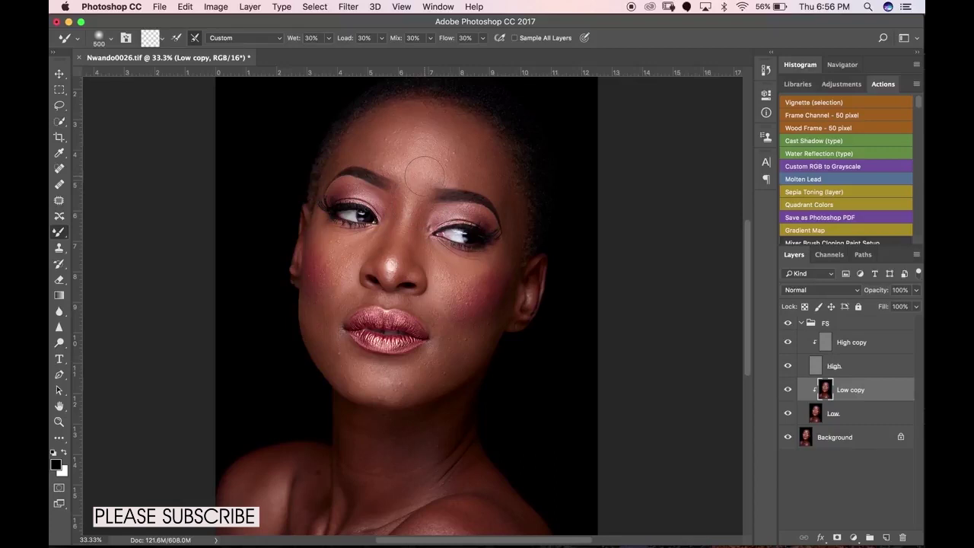
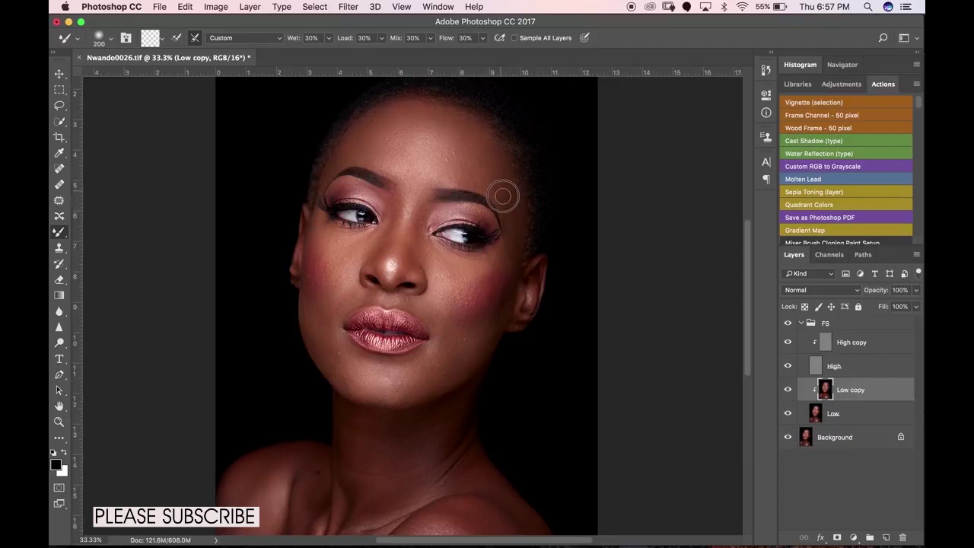
pyautogui.press(']')
pyautogui.press(']')
pyautogui.press('[')
pyautogui.press('[')
pyautogui.press('[')
pyautogui.press(']')
pyautogui.press('[')
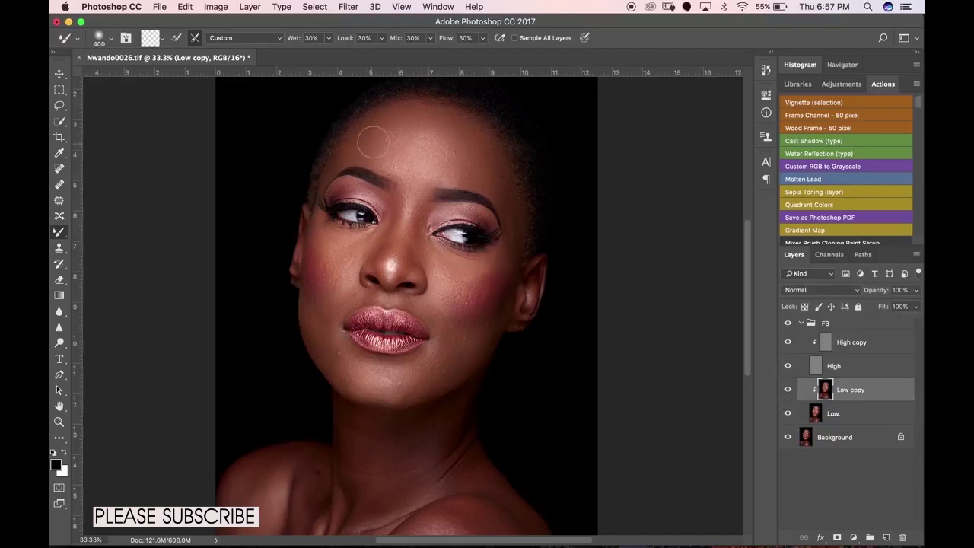
# Blend the forehead above the left-hand eyebrow, and compare the retouch with the Low copy layer hidden and shown
pyautogui.moveTo(361, 143)
pyautogui.mouseDown()
pyautogui.moveTo(355, 158)
pyautogui.moveTo(375, 140)
pyautogui.moveTo(360, 156)
pyautogui.moveTo(359, 146)
pyautogui.moveTo(370, 178)
pyautogui.mouseUp()
pyautogui.press('[')
pyautogui.click(788, 389)
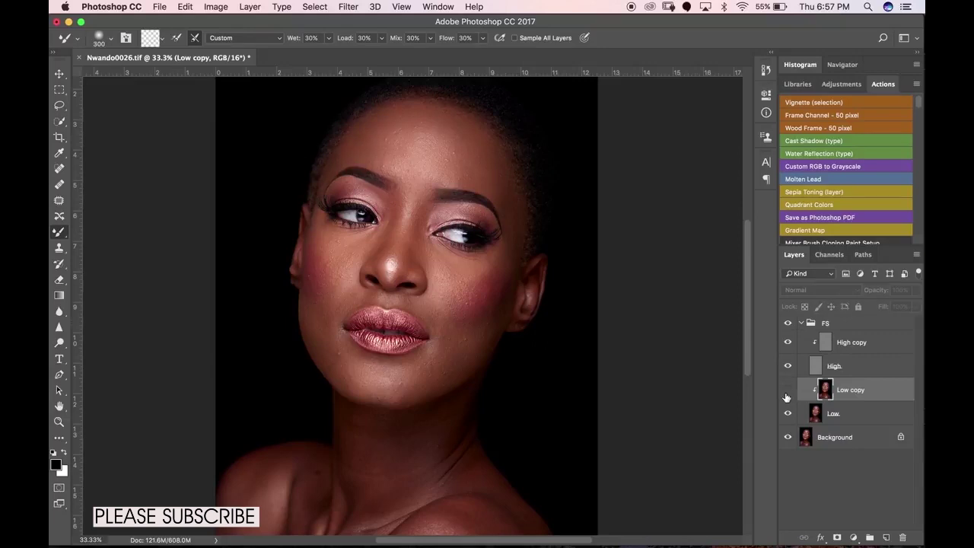
pyautogui.click(788, 390)
pyautogui.click(787, 390)
pyautogui.click(788, 392)
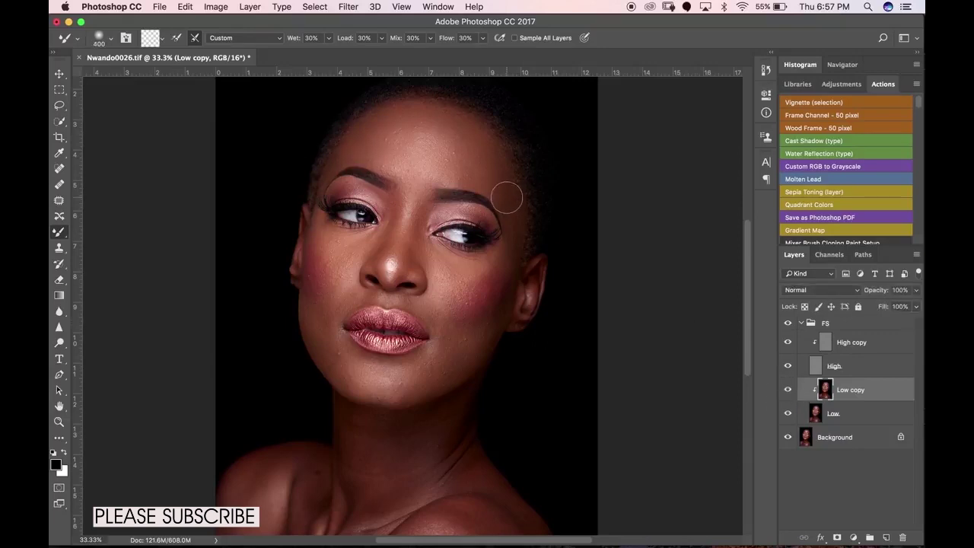
# Blend the skin around the temple and the outer eye corner with the Mixer Brush, adapting its size between about 250 and 400
pyautogui.press('[')
pyautogui.press(']')
pyautogui.press('[')
pyautogui.press('[')
pyautogui.press('[')
pyautogui.press(']')
pyautogui.press(']')
pyautogui.press(']')
pyautogui.press(']')
pyautogui.press(']')
pyautogui.press('[')
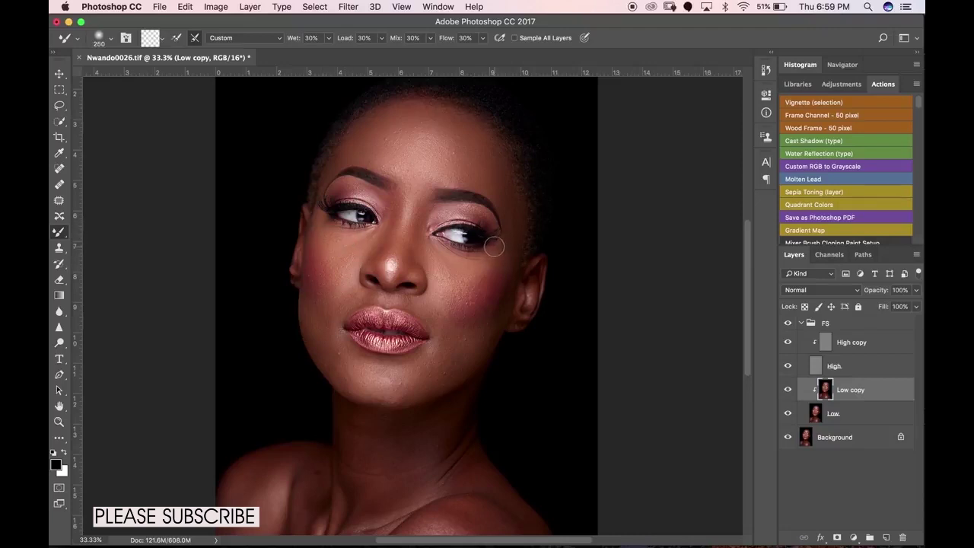
pyautogui.press(']')
# Examine the skin texture around the nose at 200% and the whole portrait at 25%
pyautogui.press('z')
pyautogui.keyDown('alt'); pyautogui.click(449, 290); pyautogui.keyUp('alt')
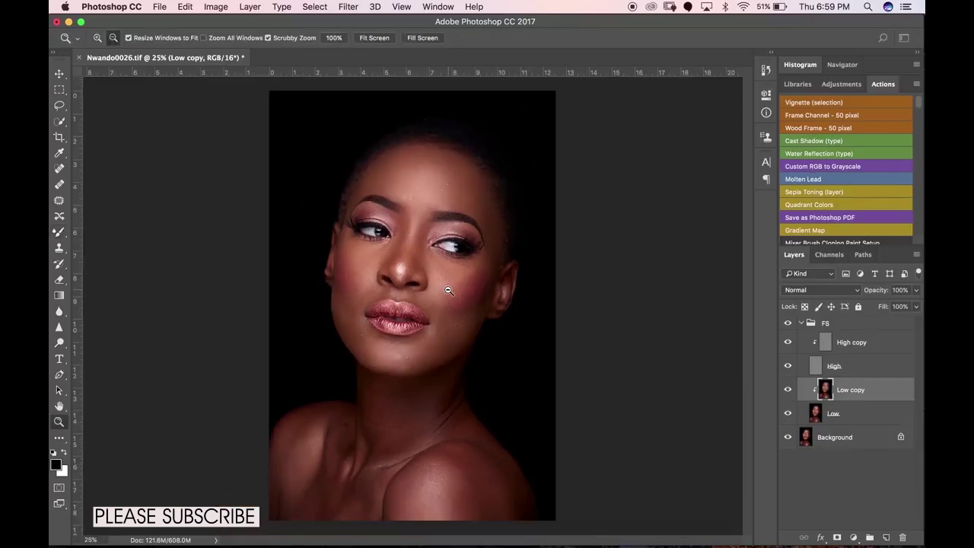
pyautogui.press('b')
pyautogui.press('z')
pyautogui.moveTo(440, 291); pyautogui.dragTo(457, 277)
pyautogui.press('b')
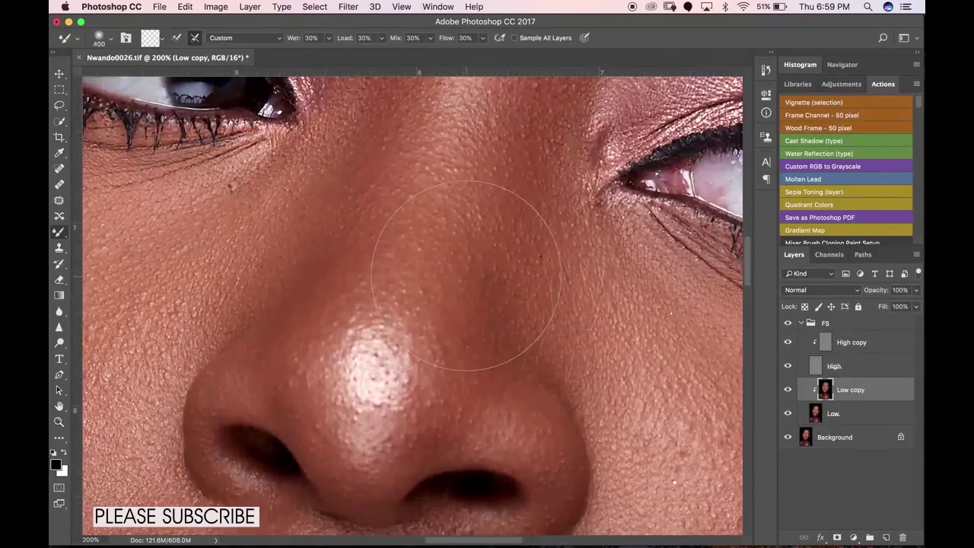
pyautogui.press('z')
pyautogui.keyDown('alt'); pyautogui.click(459, 277); pyautogui.keyUp('alt')
pyautogui.moveTo(459, 278); pyautogui.dragTo(450, 284)
pyautogui.press('b')
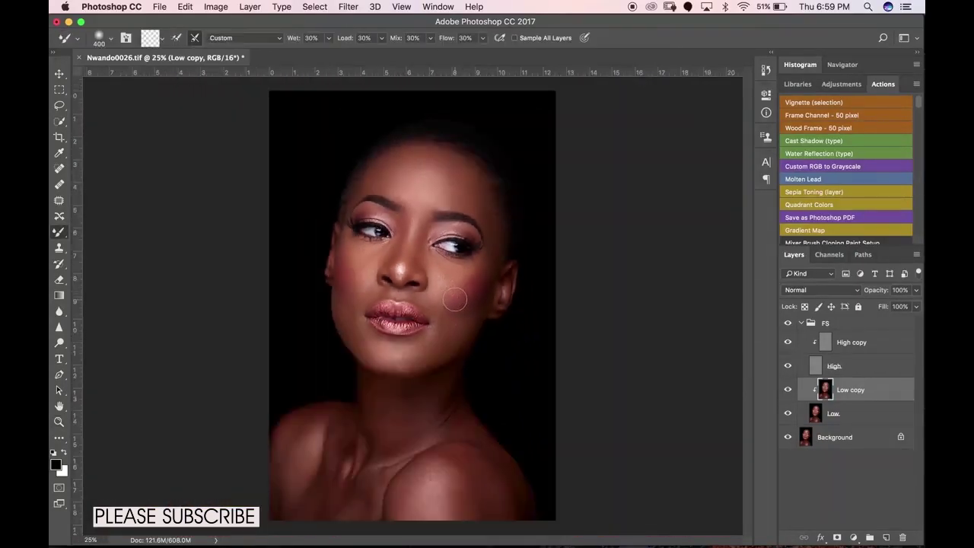
pyautogui.press('z')
pyautogui.click(422, 286)
pyautogui.press('b')
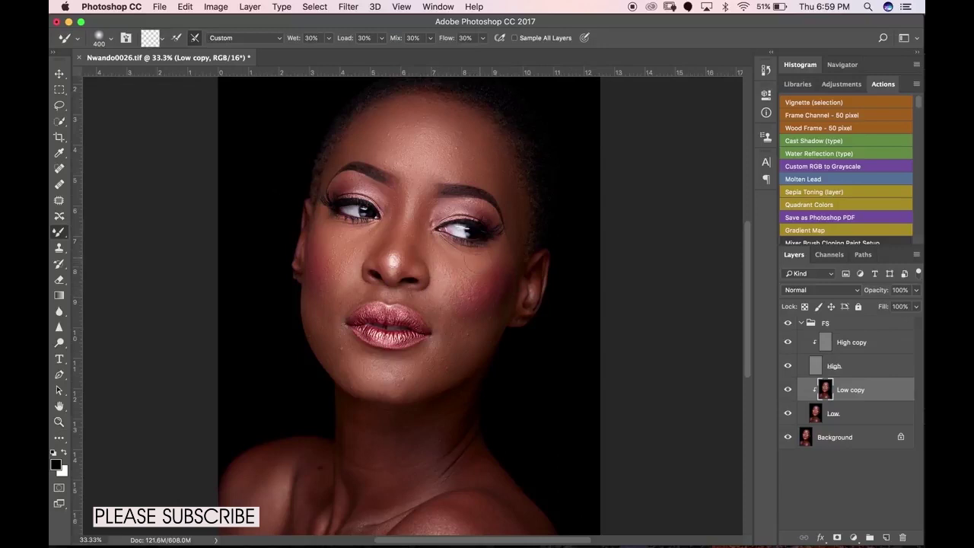
# Even out the facial skin tones on the Low copy layer with the Mixer Brush at sizes up to 400
pyautogui.press('[')
pyautogui.press('[')
pyautogui.press(']')
pyautogui.press('[')
pyautogui.press('[')
pyautogui.press('[')
pyautogui.press('[')
pyautogui.press('[')
pyautogui.press(']')
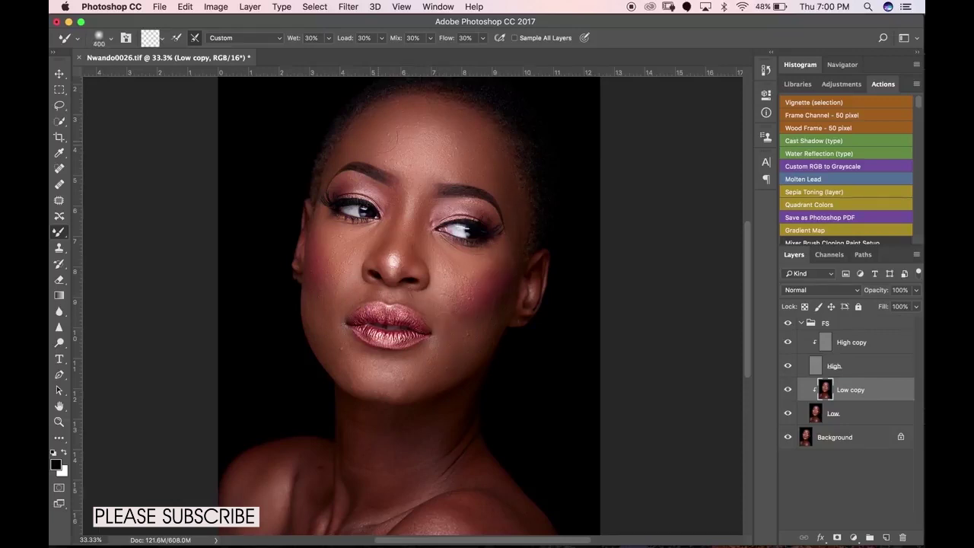
# Blend the skin around the mouth and jawline with a smaller Mixer Brush of about 300
pyautogui.press('[')
pyautogui.press('[')
pyautogui.press('[')
pyautogui.press('[')
pyautogui.press(']')
pyautogui.press('[')
pyautogui.press('[')
pyautogui.press('[')
pyautogui.press('super+minus')
pyautogui.press(']')
pyautogui.press('[')
pyautogui.press('[')
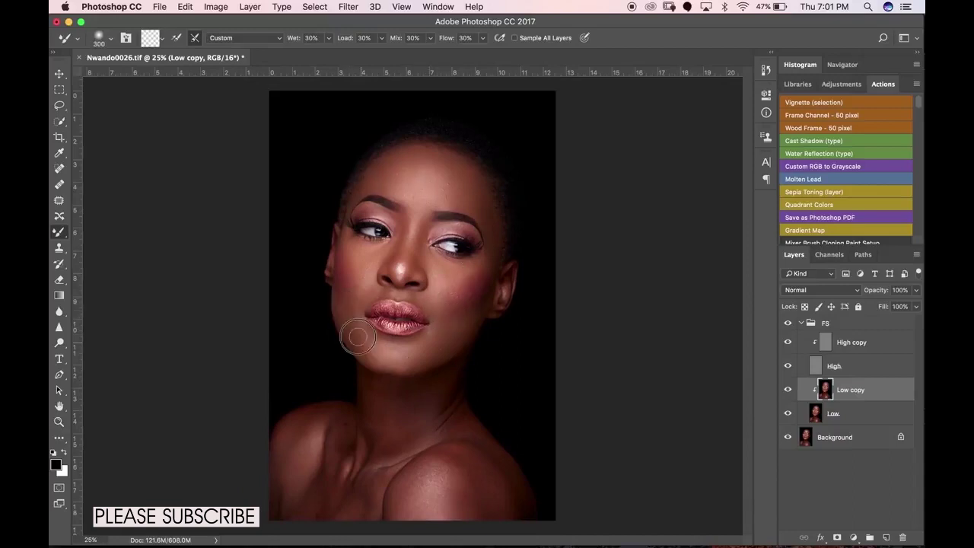
# Blend the shoulder and upper chest tones with the Mixer Brush at sizes of about 300 to 400
pyautogui.press(']')
pyautogui.press(']')
pyautogui.press(']')
pyautogui.press('[')
pyautogui.press('[')
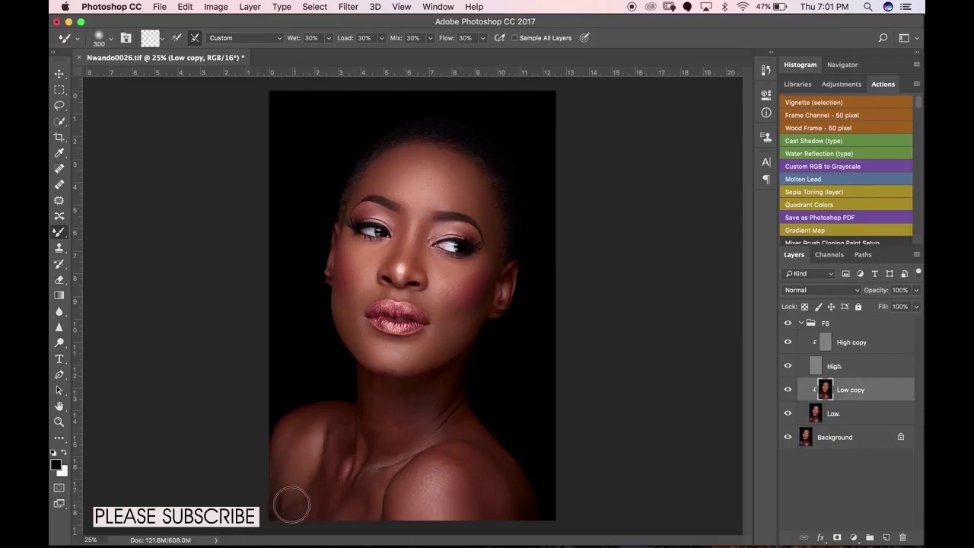
pyautogui.press(']')
pyautogui.press(']')
pyautogui.press(']')
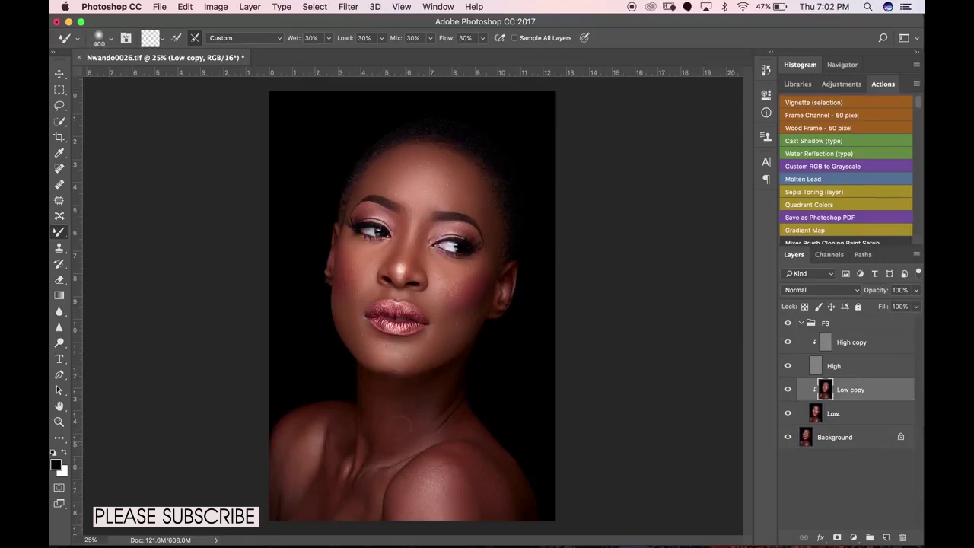
# Blend the neck tones with the Mixer Brush and check the whole portrait at reduced magnification
pyautogui.press(']')
pyautogui.press('[')
pyautogui.press('[')
pyautogui.press('[')
pyautogui.press('super+minus')
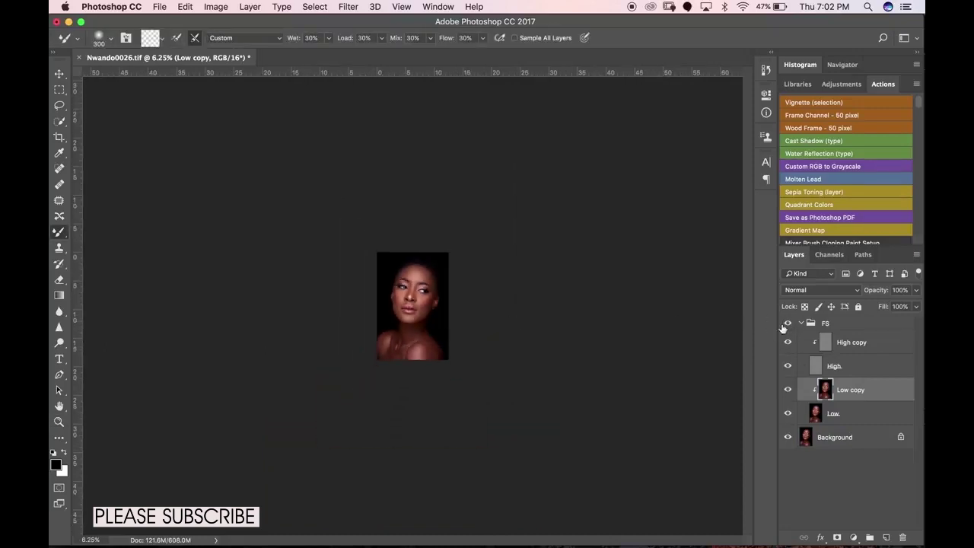
pyautogui.press('z')
pyautogui.press('super+plus')
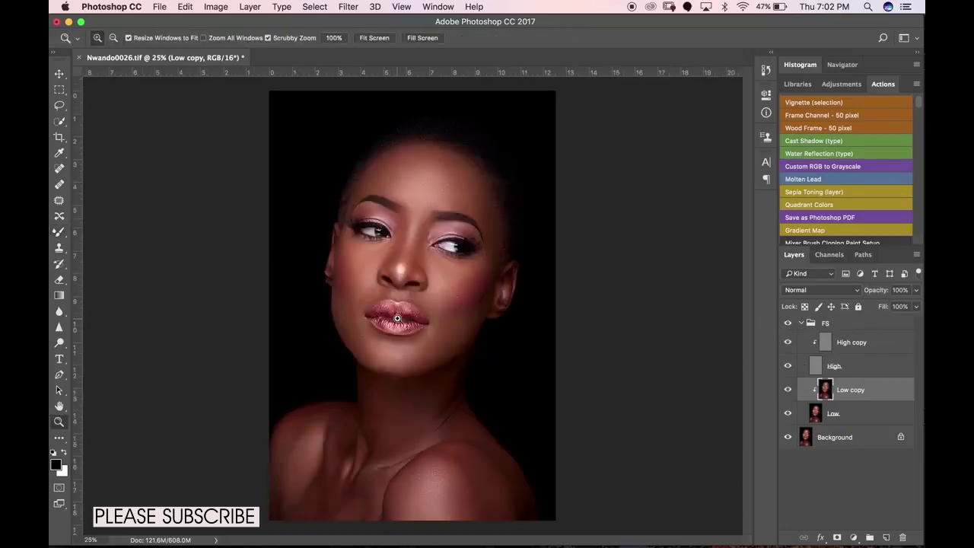
pyautogui.press('super+minus')
# Refine the forehead and collarbone tones with the Mixer Brush at about 400 to 500, and compare with the Low copy layer hidden
pyautogui.press('b')
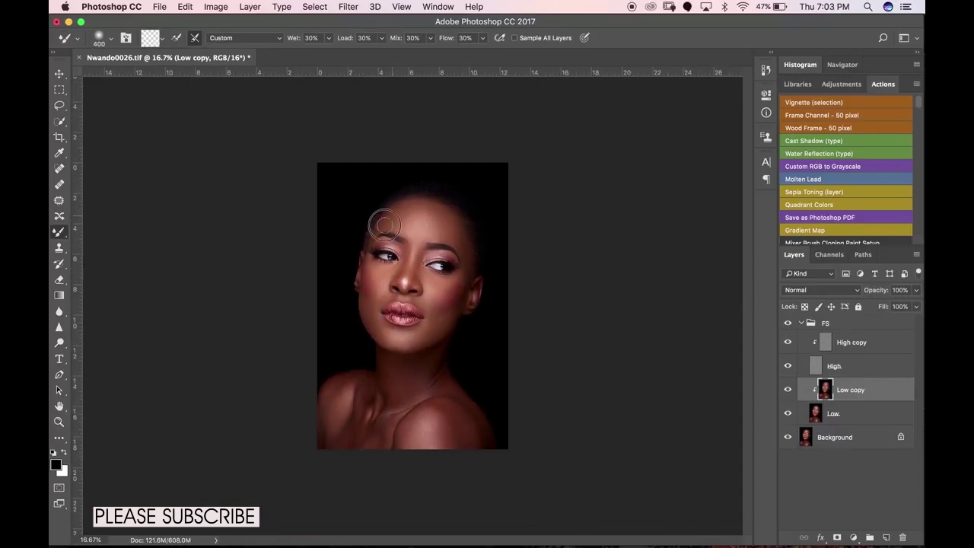
pyautogui.press('[')
pyautogui.press('[')
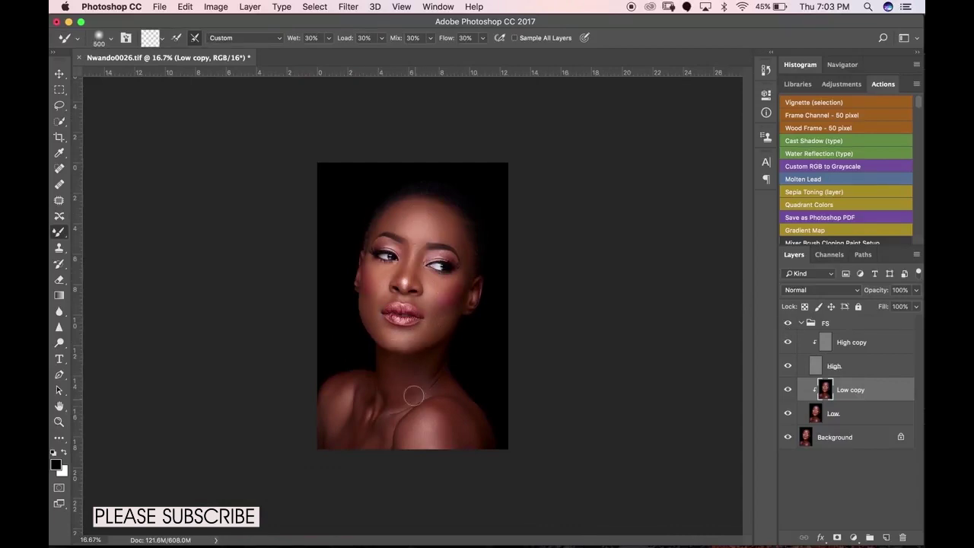
pyautogui.press(']')
pyautogui.press('z')
pyautogui.click(419, 316)
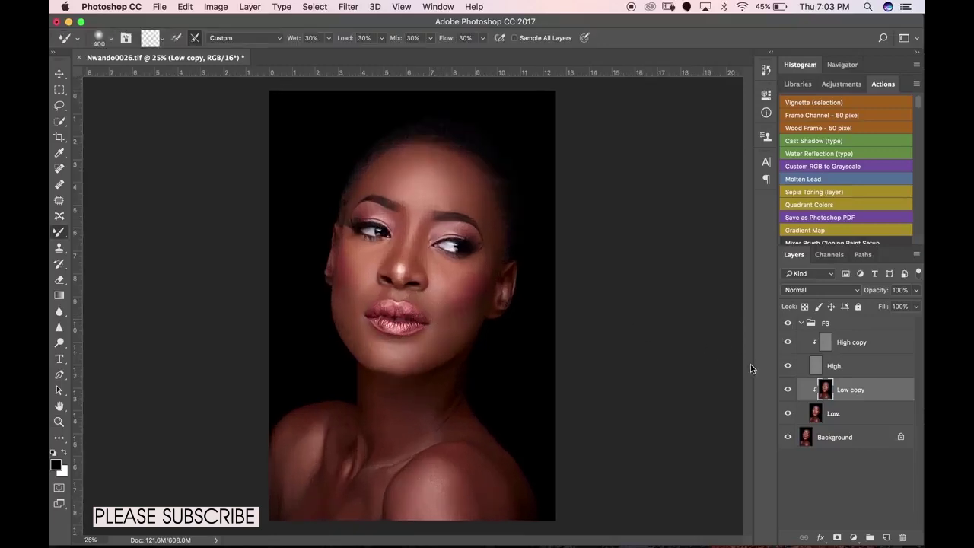
pyautogui.click(788, 391)
pyautogui.click(788, 391)
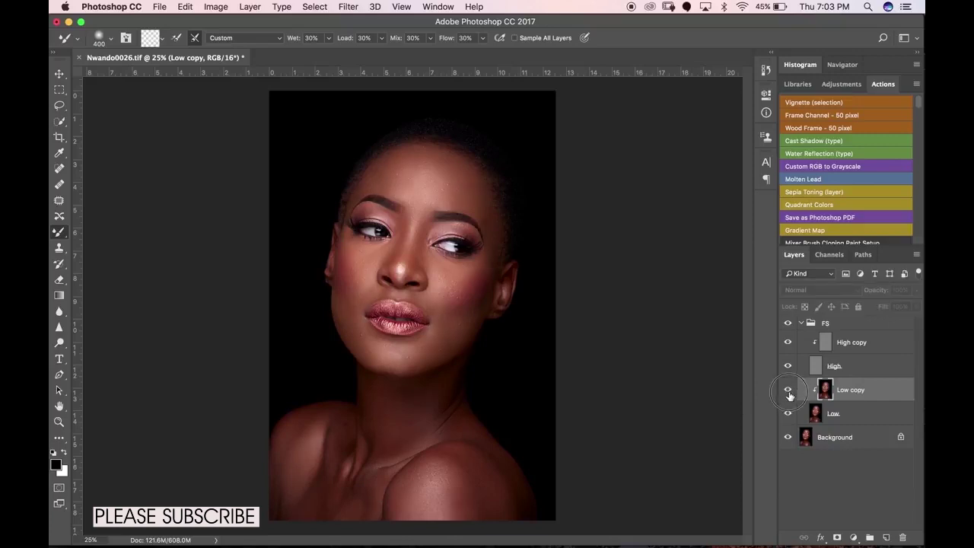
# Compare the portrait with and without the blended tones by toggling the Low copy layer's visibility at different magnifications
pyautogui.click(788, 391)
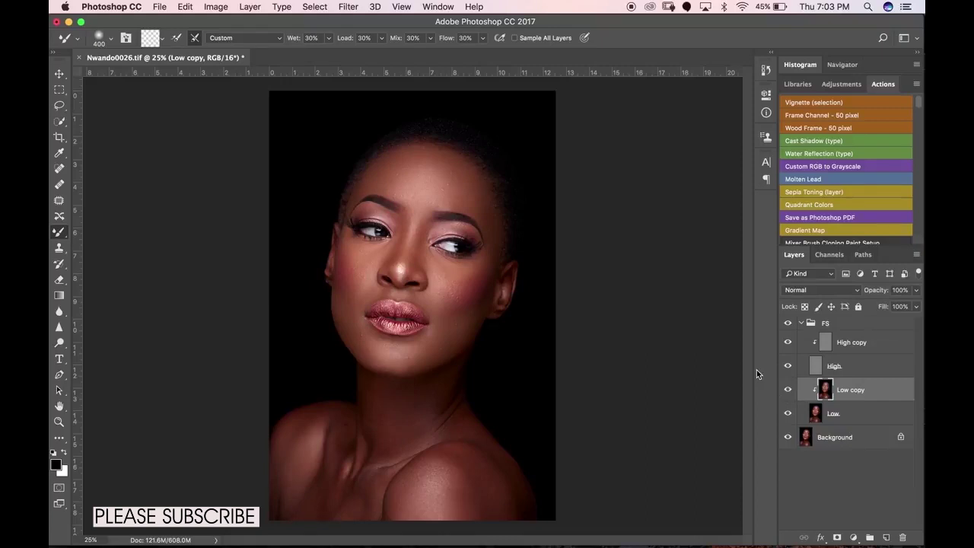
pyautogui.press('super+space')
pyautogui.click(386, 303)
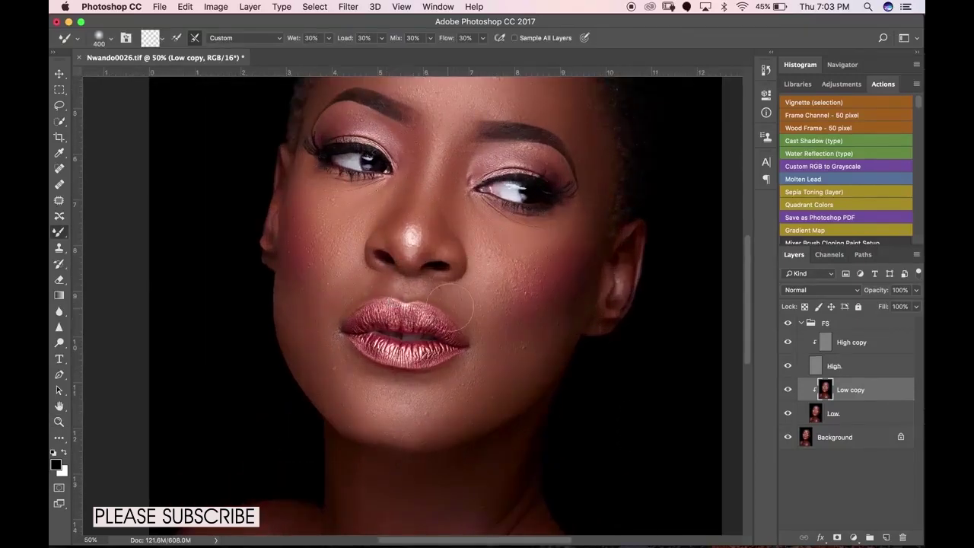
pyautogui.press('alt+super+space')
pyautogui.click(456, 292)
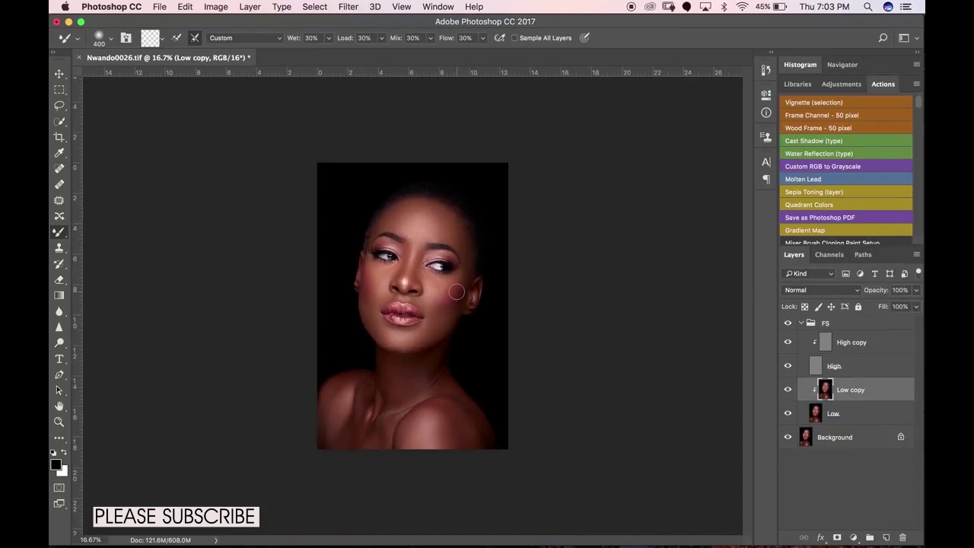
pyautogui.click(789, 393)
pyautogui.click(789, 393)
pyautogui.click(790, 396)
pyautogui.click(790, 397)
# Blend the shoulder and upper chest tones with the Mixer Brush enlarged to 600
pyautogui.press(']')
pyautogui.press(']')
pyautogui.click(442, 403)
# Select the High copy layer and switch to the Clone Stamp Tool for texture retouching
pyautogui.click(863, 346)
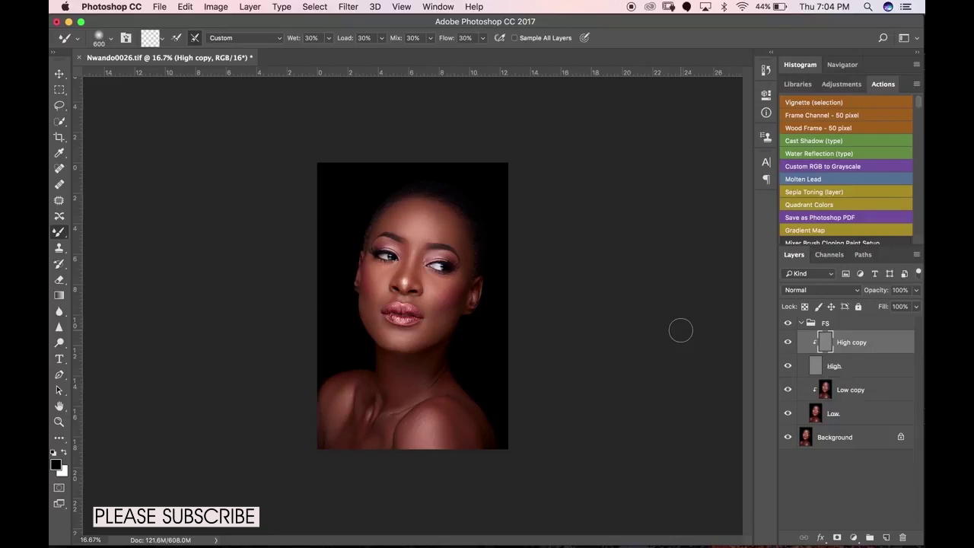
pyautogui.click(60, 250)
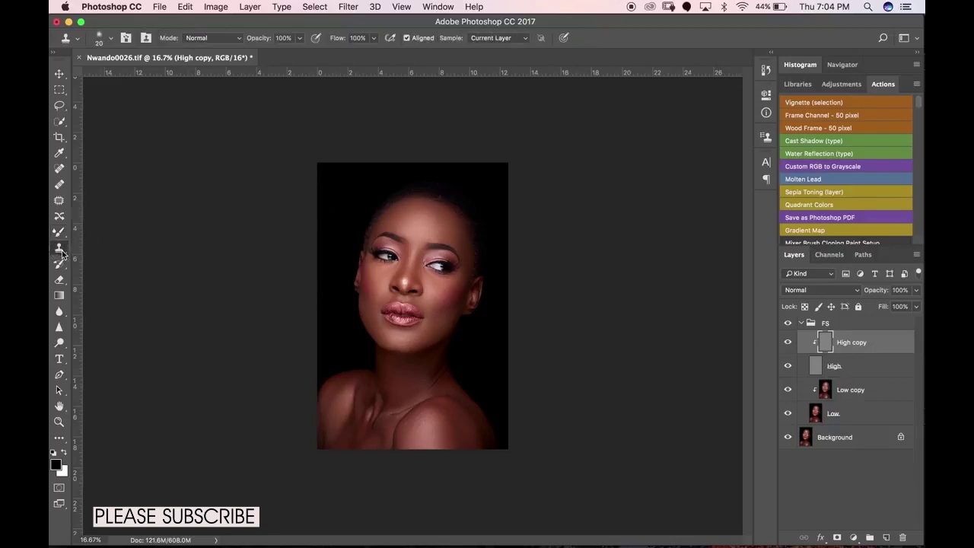
pyautogui.click(61, 255)
pyautogui.click(67, 252)
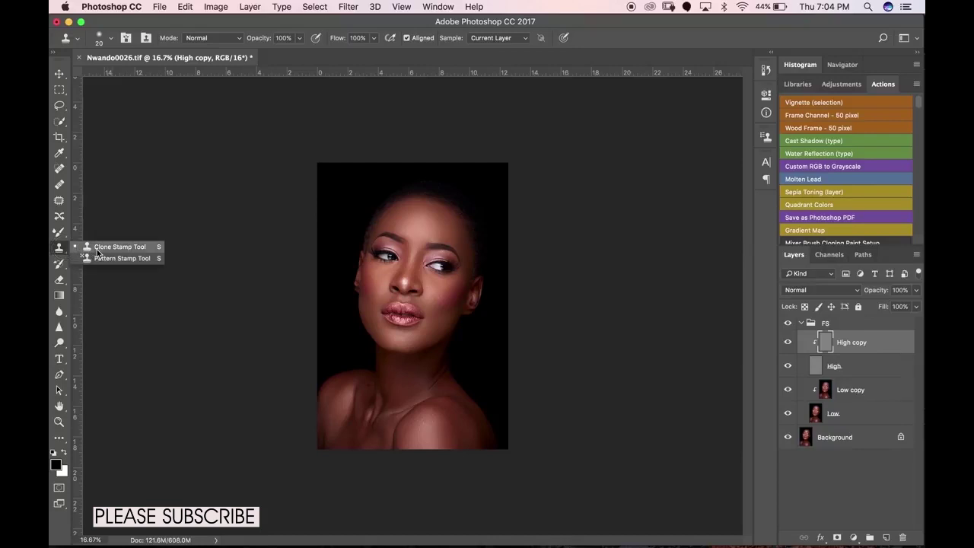
pyautogui.click(100, 250)
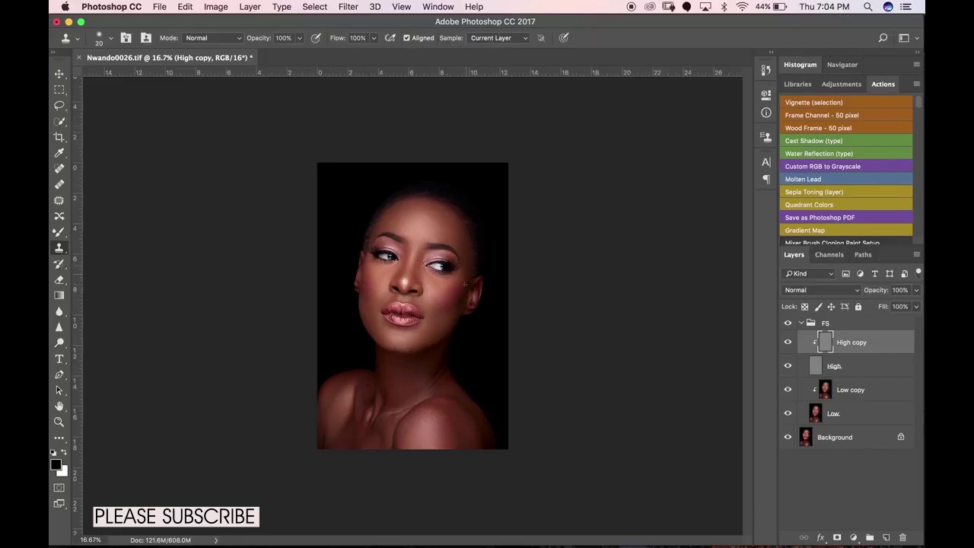
# Raise the hardness of the 20 px Clone Stamp brush slightly and clean up the forehead texture on the High copy layer
pyautogui.press('z')
pyautogui.moveTo(417, 209); pyautogui.dragTo(472, 170)
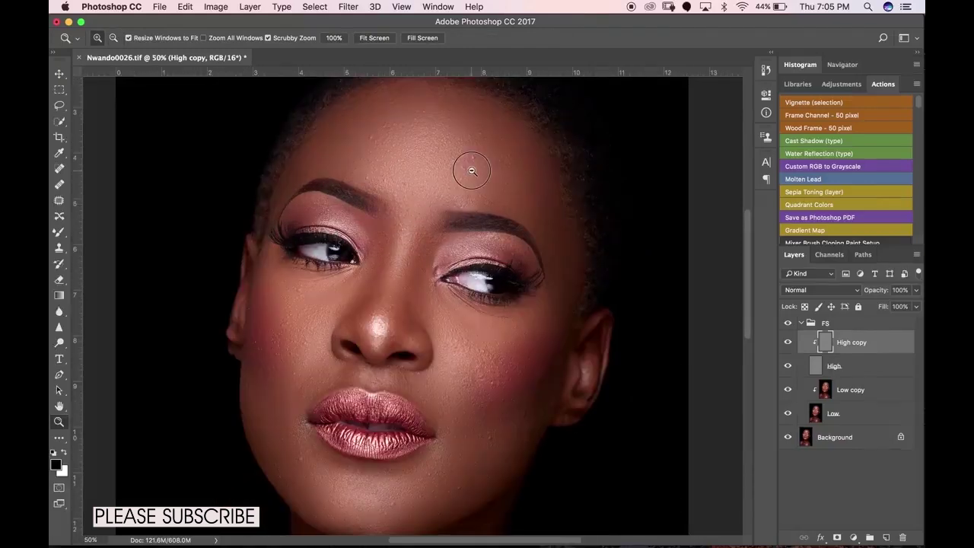
pyautogui.click(472, 170)
pyautogui.press('s')
pyautogui.scroll(3, 468, 194)
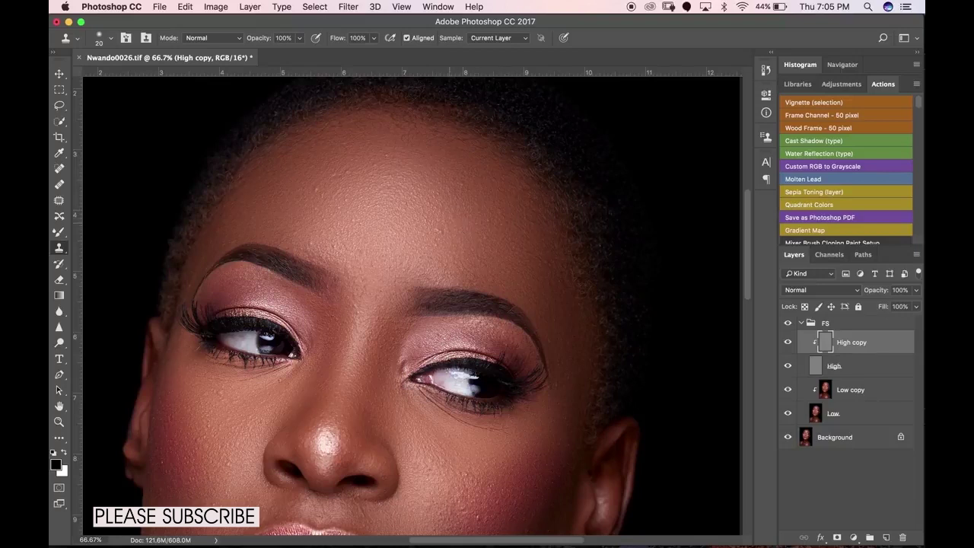
pyautogui.click(111, 37)
pyautogui.press('Tab')
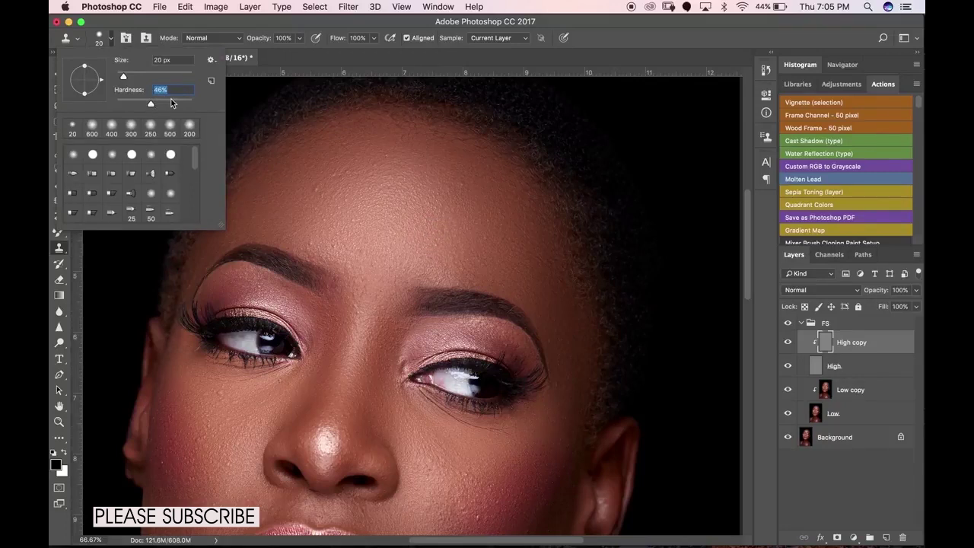
pyautogui.moveTo(151, 105); pyautogui.dragTo(157, 104)
pyautogui.click(588, 40)
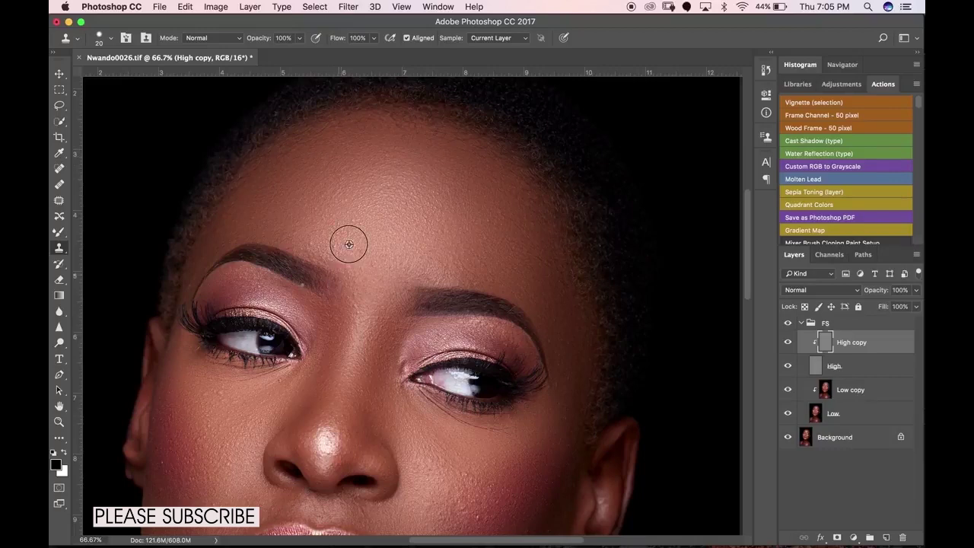
# Clone clean skin texture over the blemishes on the cheeks and around the mouth with the Clone Stamp at size 35
pyautogui.scroll(-10, 337, 266)
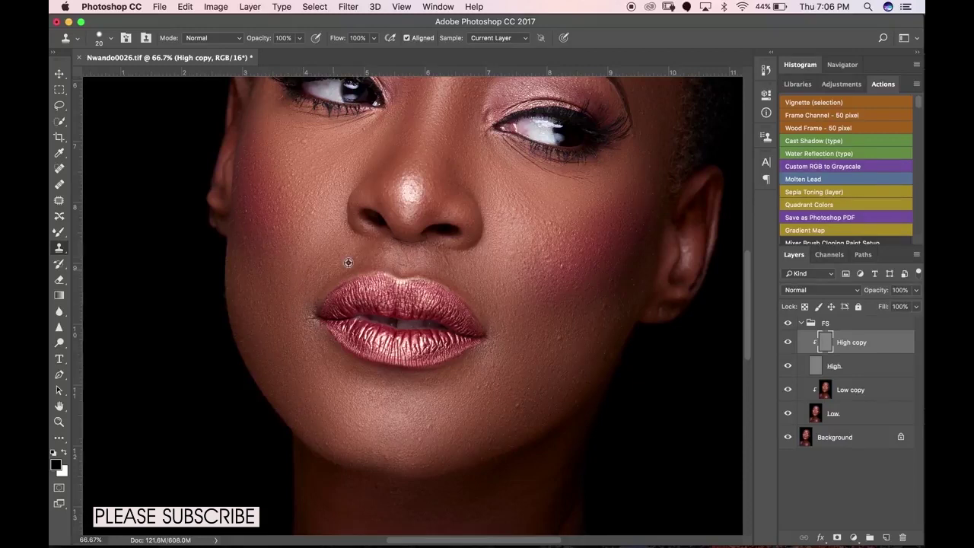
pyautogui.press(']')
pyautogui.press(']')
pyautogui.keyDown('alt'); pyautogui.click(605, 308); pyautogui.keyUp('alt')
pyautogui.moveTo(493, 383); pyautogui.dragTo(513, 335)
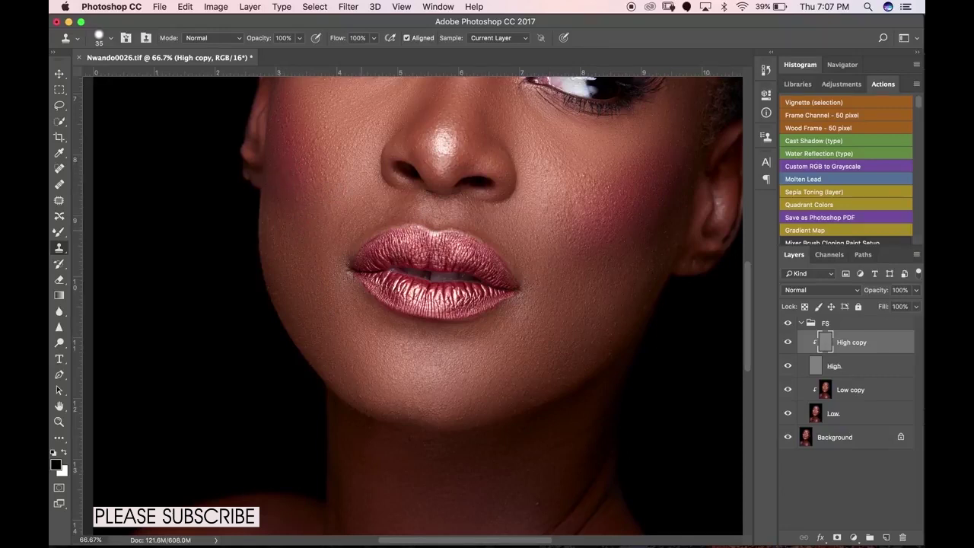
# Review the whole face, then retouch the neck texture below the chin with the Clone Stamp enlarged to 50
pyautogui.press('super+minus')
pyautogui.press('super+minus')
pyautogui.press('super+minus')
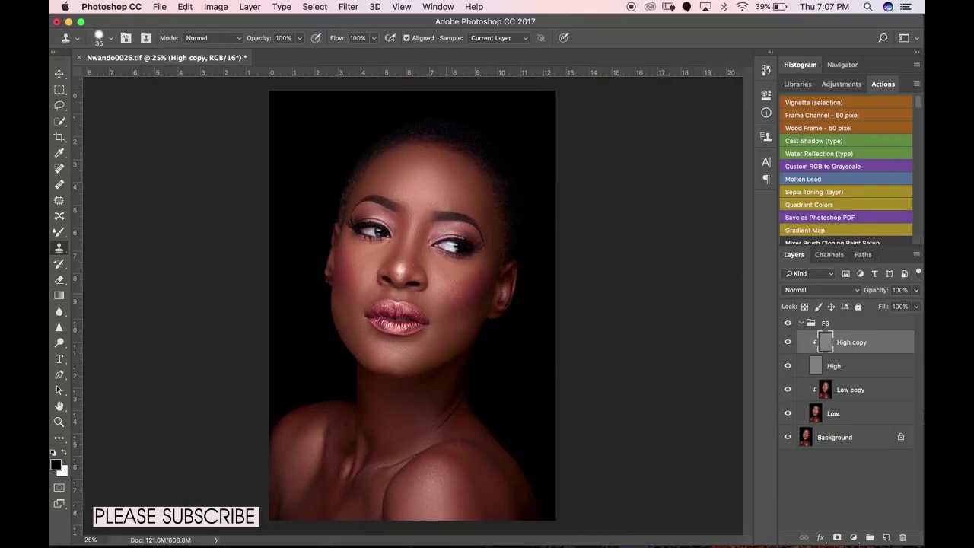
pyautogui.press('z')
pyautogui.press('s')
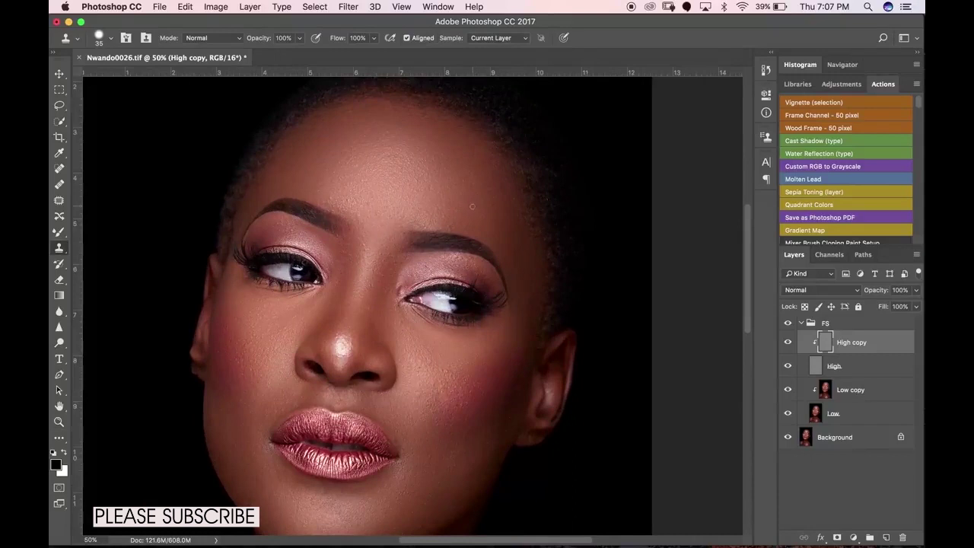
pyautogui.press(']')
pyautogui.moveTo(507, 276); pyautogui.dragTo(540, 194)
pyautogui.scroll(-6, 542, 205)
pyautogui.hscroll(-3, 533, 255)
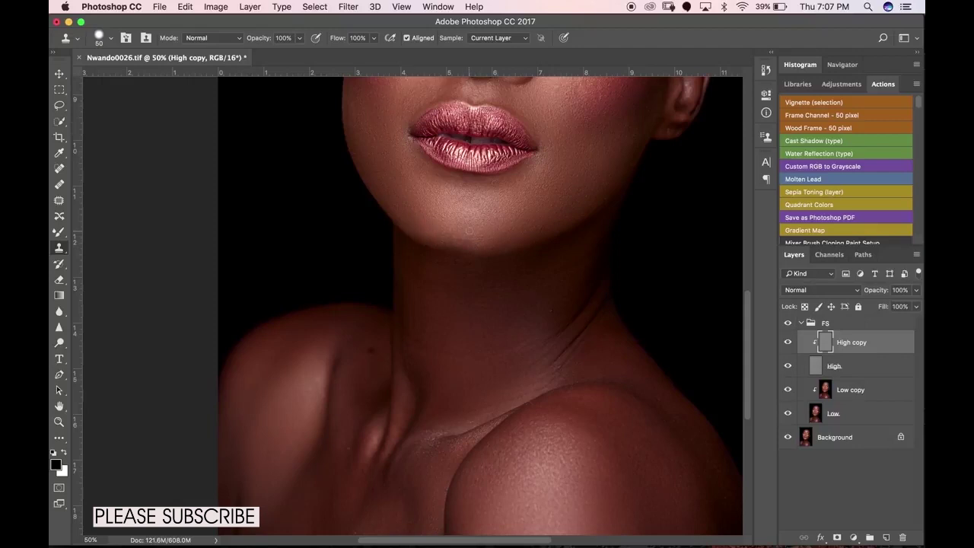
pyautogui.keyDown('alt'); pyautogui.click(512, 250); pyautogui.keyUp('alt')
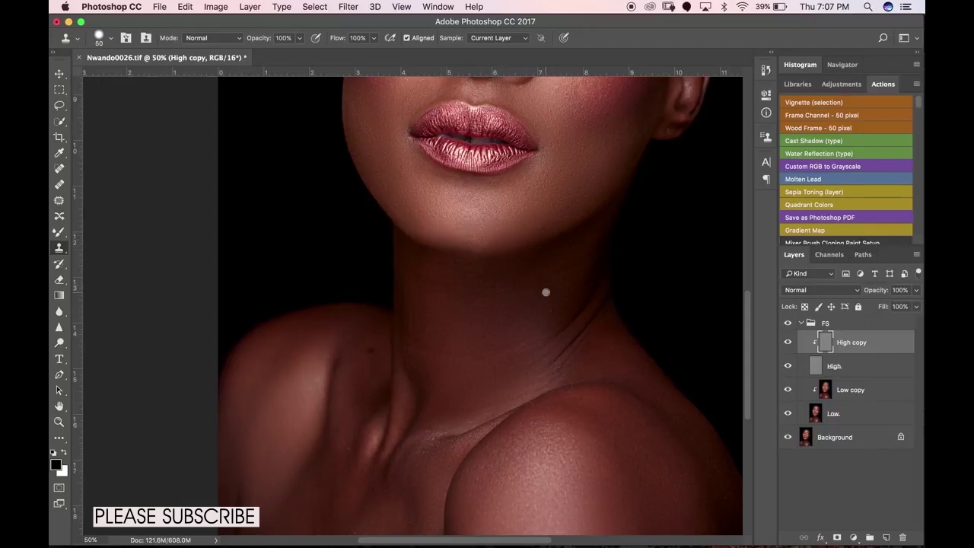